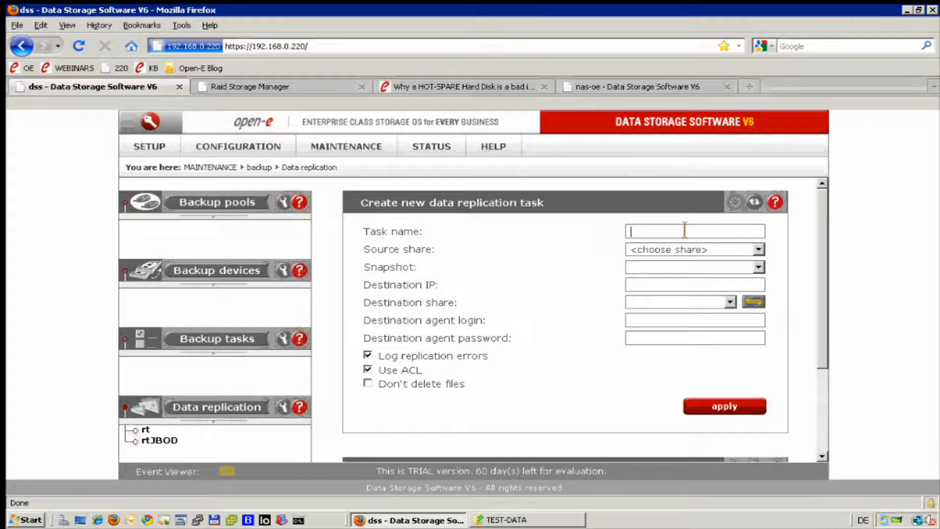
# - Name the new data replication task rtiSCSI and choose data as its source share
pyautogui.write('r')
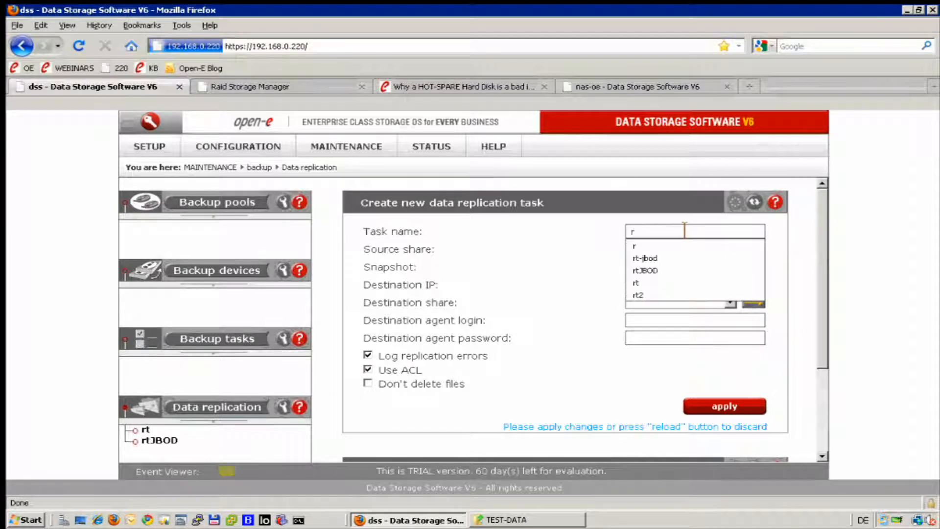
pyautogui.write('tiSCSI')
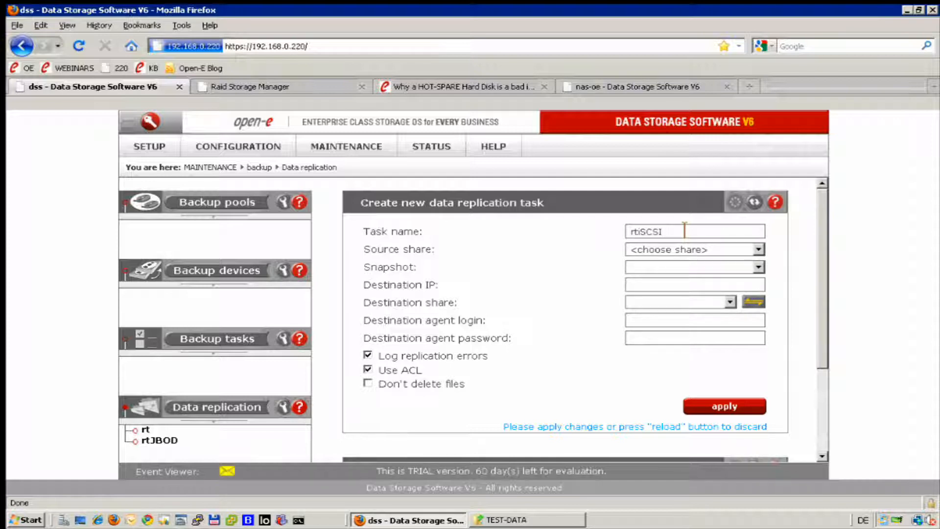
pyautogui.click(758, 248)
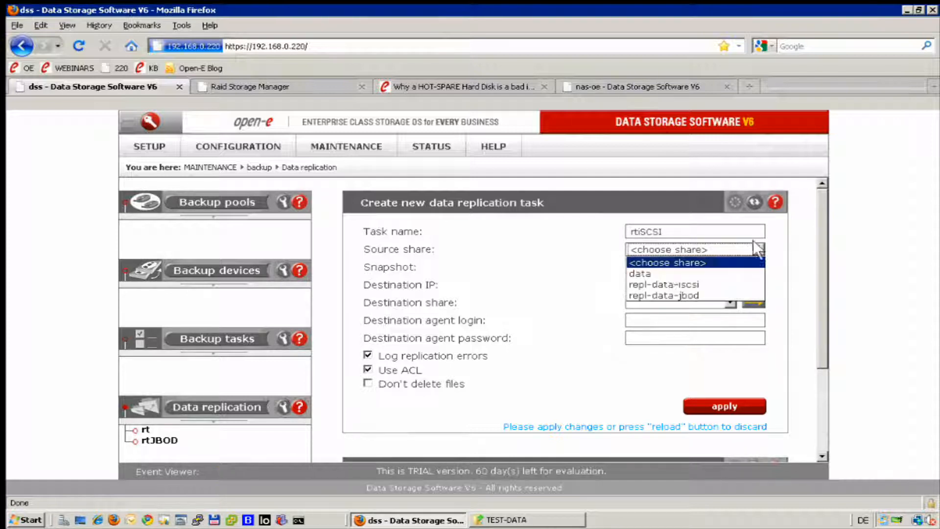
pyautogui.click(651, 274)
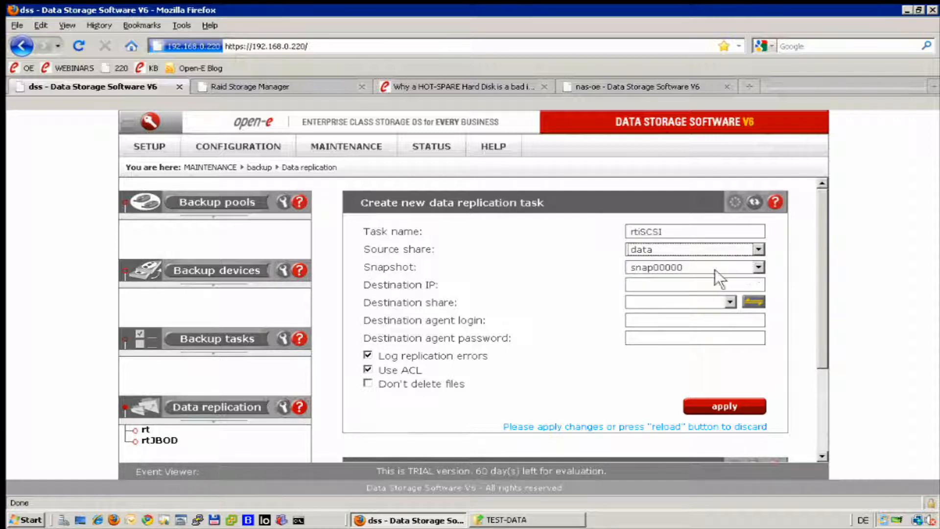
# - Set the replication destination IP to 192.168.0.220, connect to it, and choose repl-data-iscsi as the destination share
pyautogui.click(709, 287)
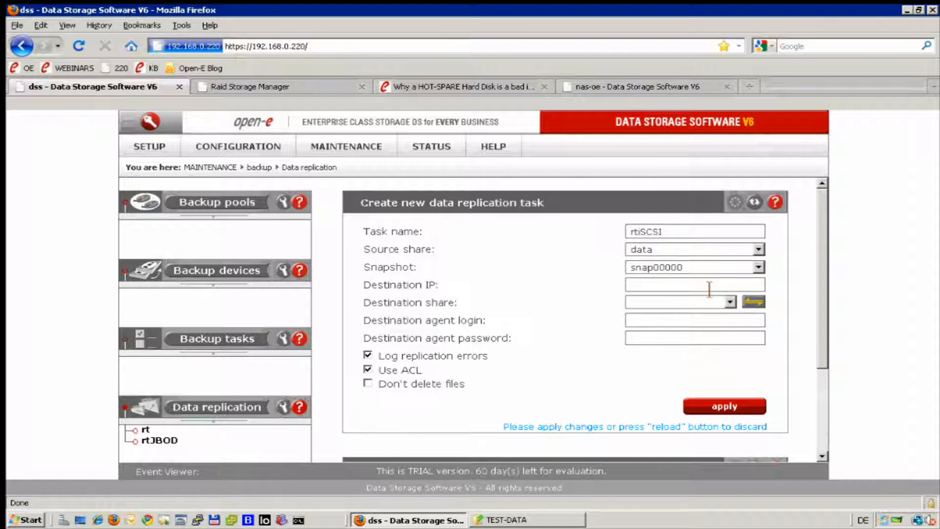
pyautogui.write('1')
pyautogui.press('Down')
pyautogui.press('Down')
pyautogui.press('Down')
pyautogui.press('Down')
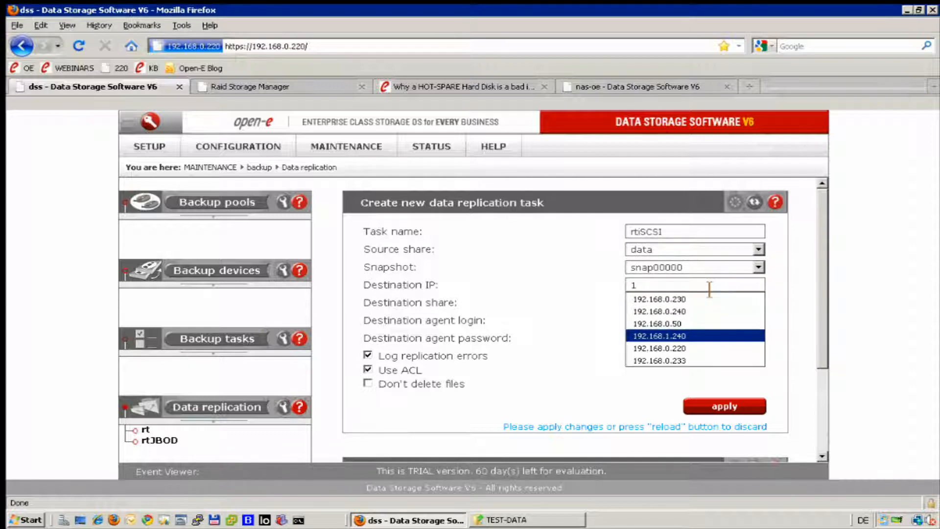
pyautogui.press('Down')
pyautogui.press('Return')
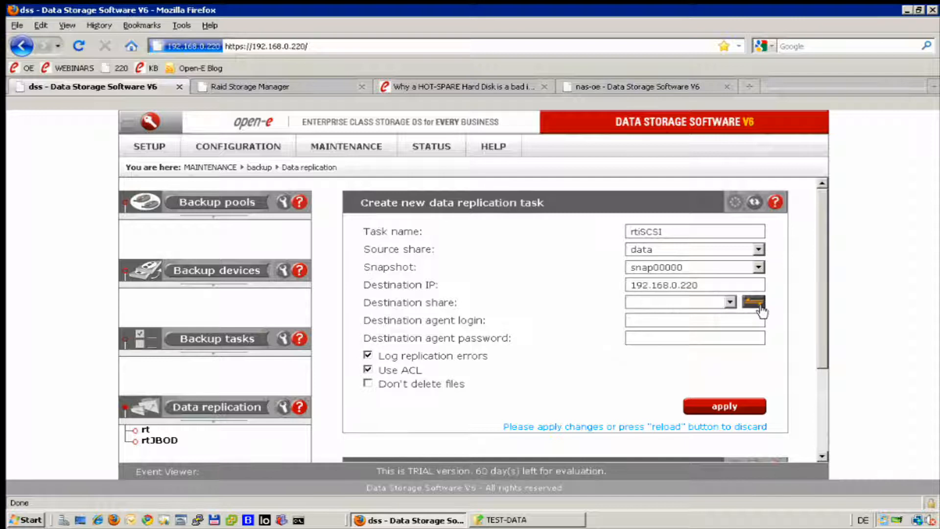
pyautogui.click(759, 304)
pyautogui.click(470, 277)
pyautogui.click(730, 302)
pyautogui.click(671, 336)
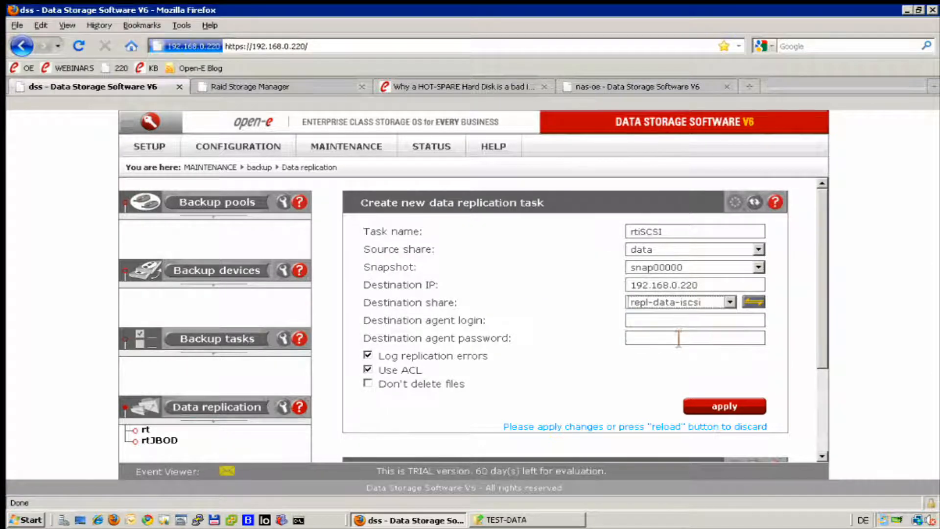
# - Enter the destination agent login admin and the agent password, toggle the Don't delete files option, and create the replication task
pyautogui.click(674, 321)
pyautogui.write('admin')
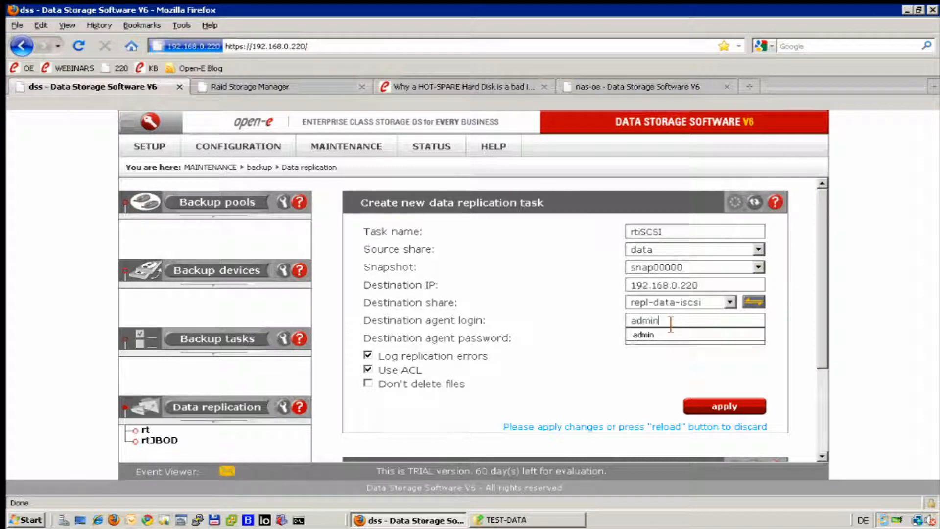
pyautogui.press('Tab')
pyautogui.write('admin')
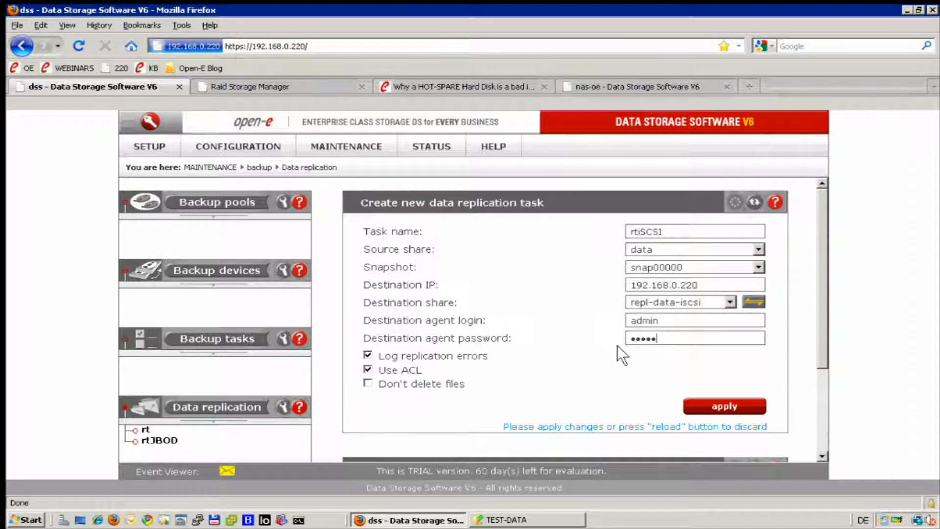
pyautogui.click(368, 384)
pyautogui.click(724, 406)
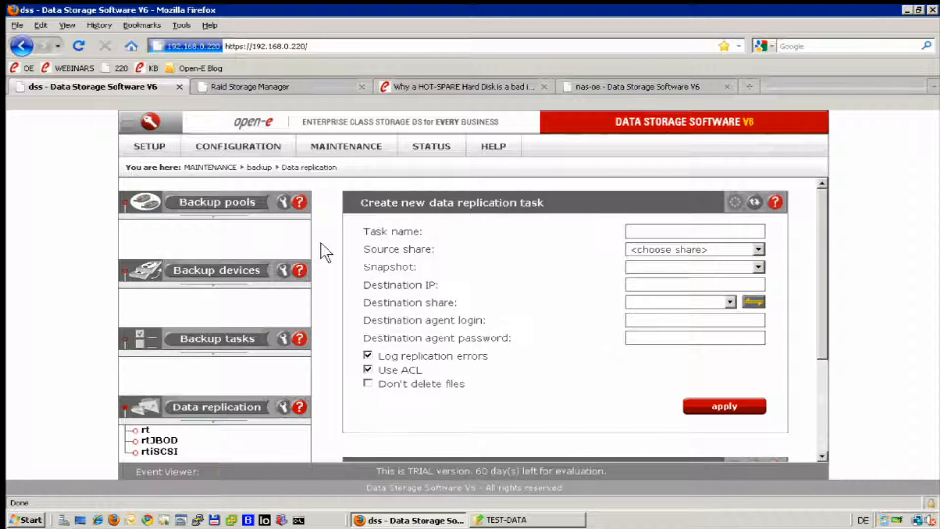
# - Open the volume manager settings of volume group vg00
pyautogui.click(202, 143)
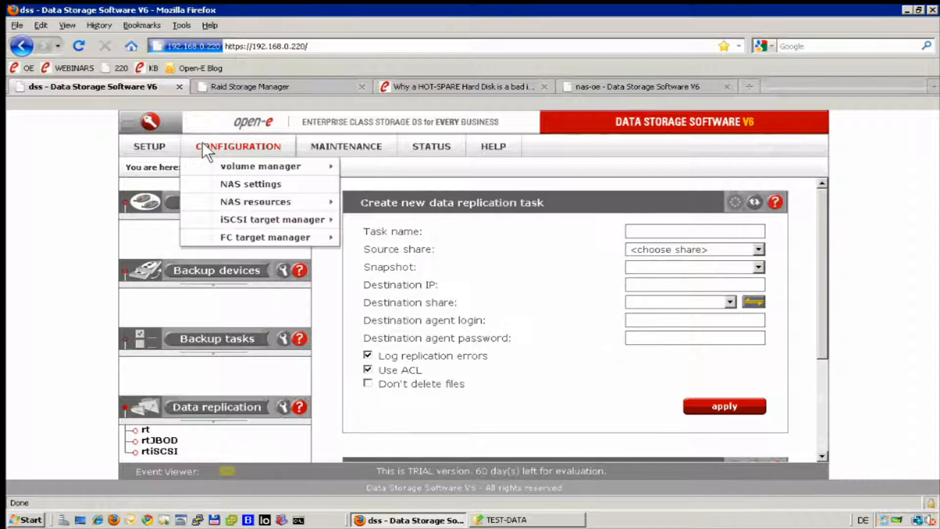
pyautogui.moveTo(242, 159)
pyautogui.click(375, 165)
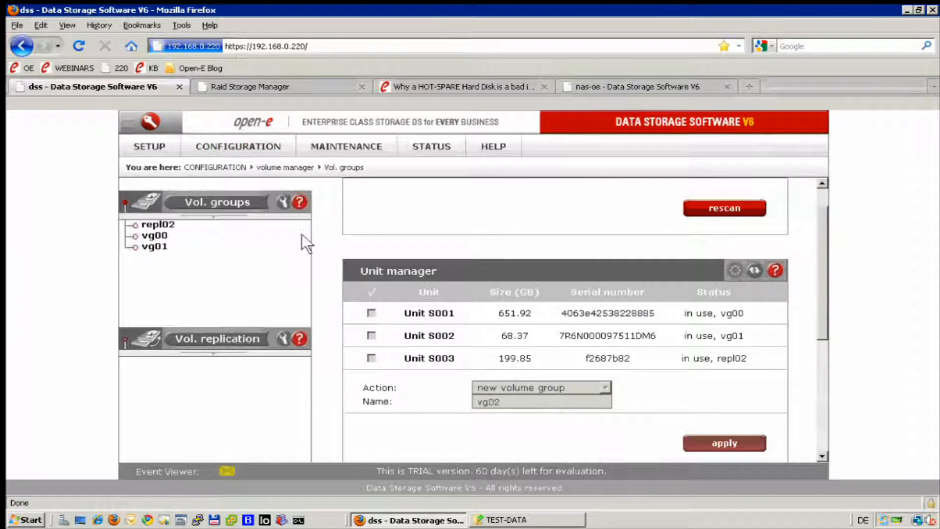
pyautogui.click(154, 236)
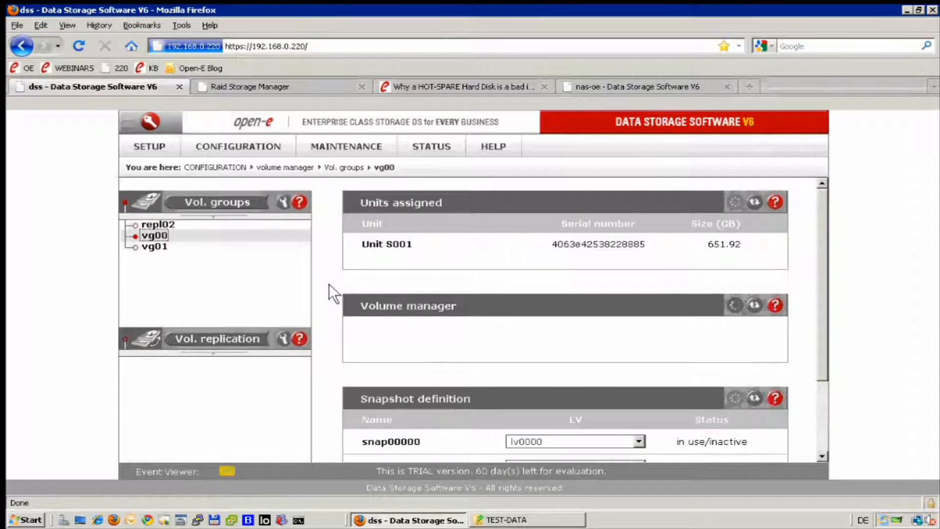
pyautogui.scroll(-6, 325, 284)
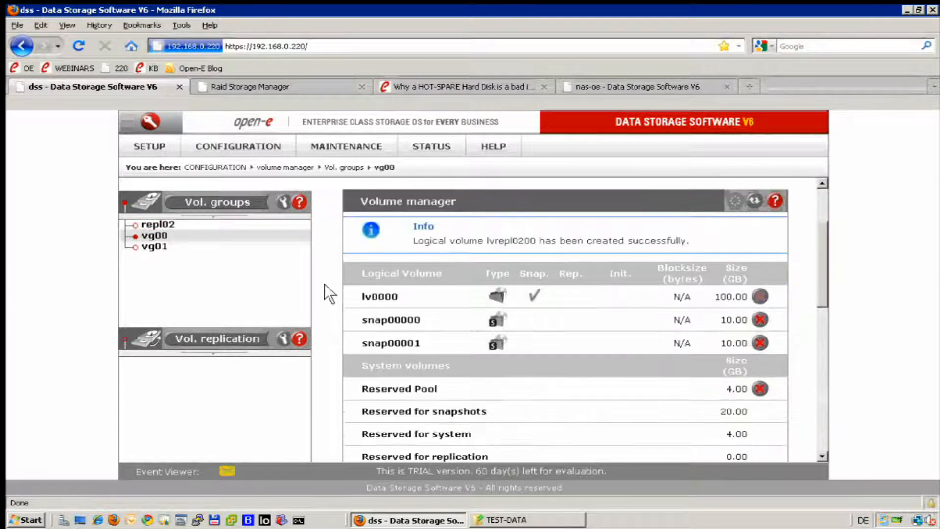
pyautogui.scroll(-3, 322, 337)
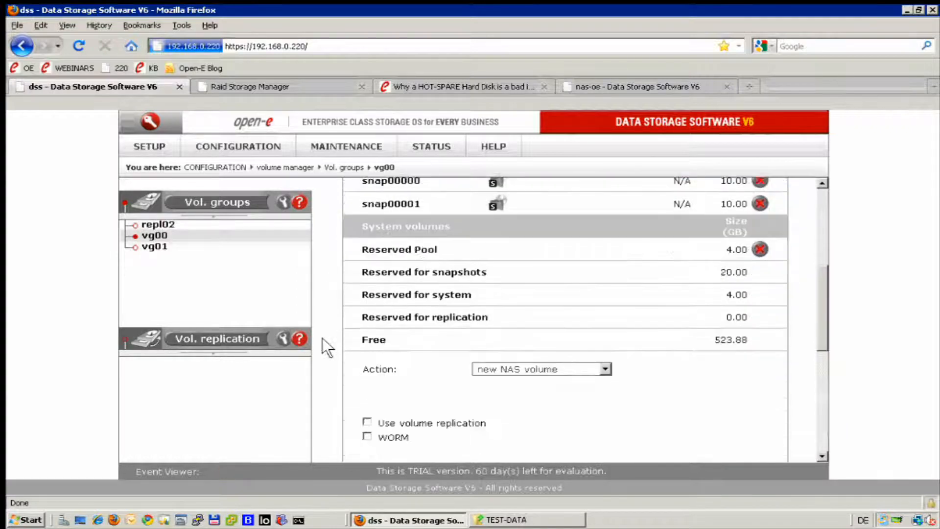
pyautogui.scroll(-2, 323, 338)
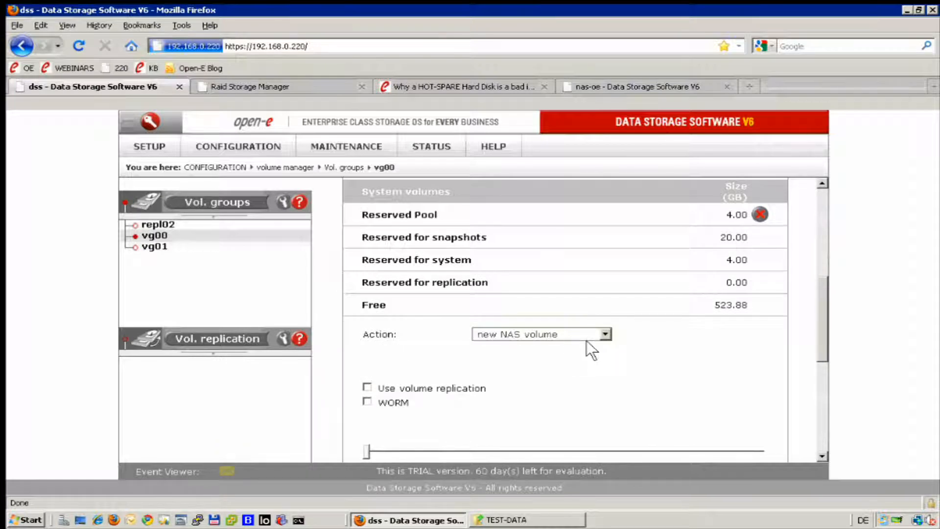
# - Set up a new snapshot in vg00 and assign it to volume lv0000
pyautogui.click(603, 333)
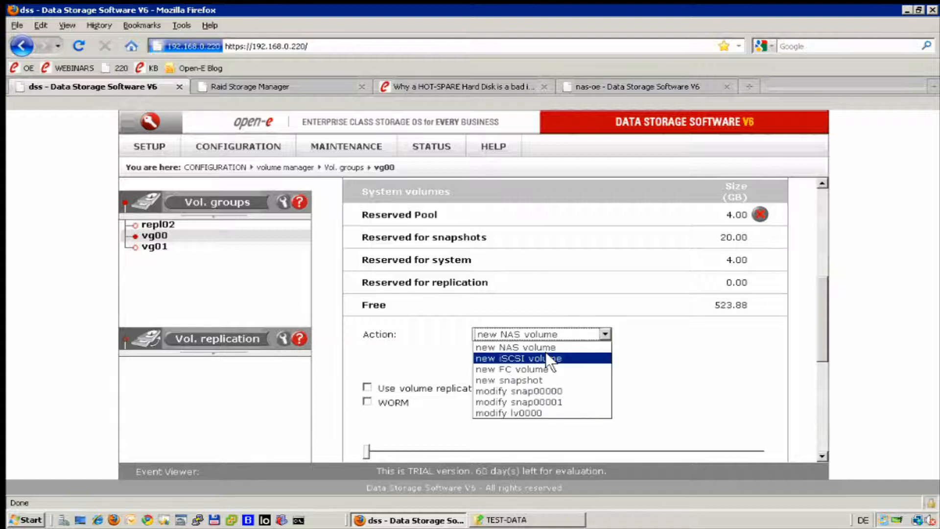
pyautogui.click(523, 377)
pyautogui.scroll(-3, 613, 343)
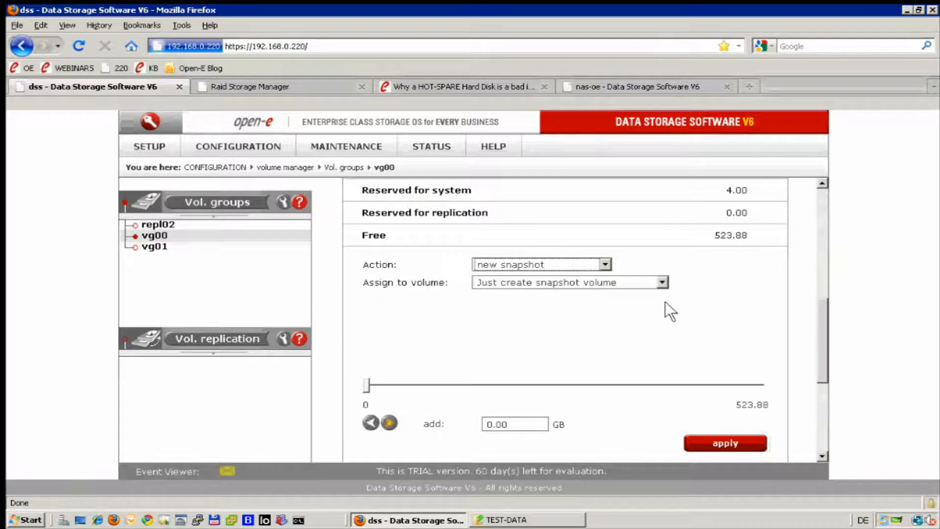
pyautogui.click(661, 282)
pyautogui.click(521, 303)
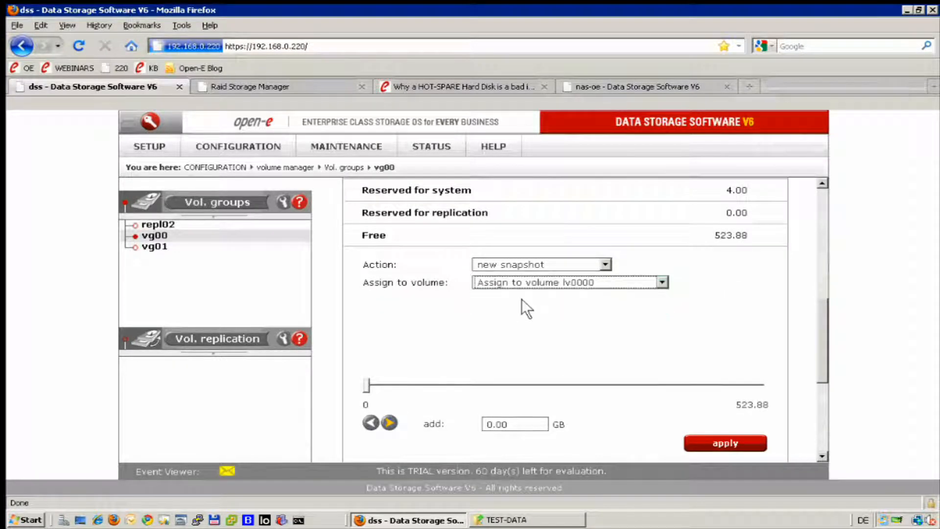
# - Enter a size of 30 GB for the new snapshot and revise it to 35 GB
pyautogui.scroll(-3, 504, 373)
pyautogui.click(529, 356)
pyautogui.press('BackSpace')
pyautogui.press('BackSpace')
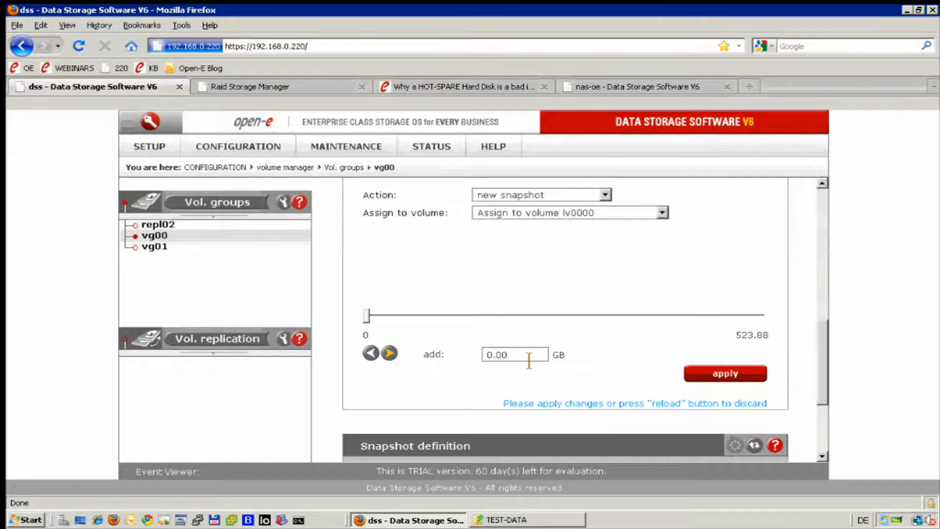
pyautogui.press('BackSpace')
pyautogui.press('BackSpace')
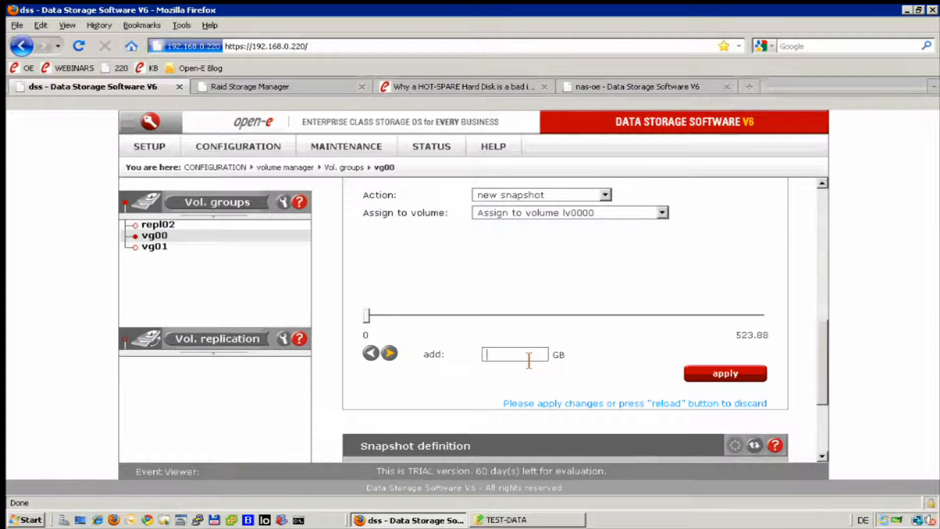
pyautogui.write('30')
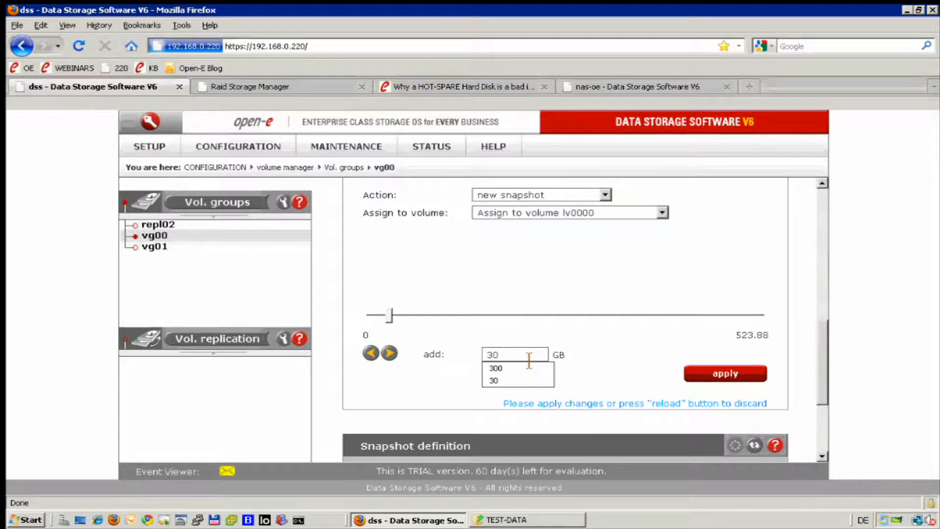
pyautogui.press('BackSpace')
pyautogui.write('50')
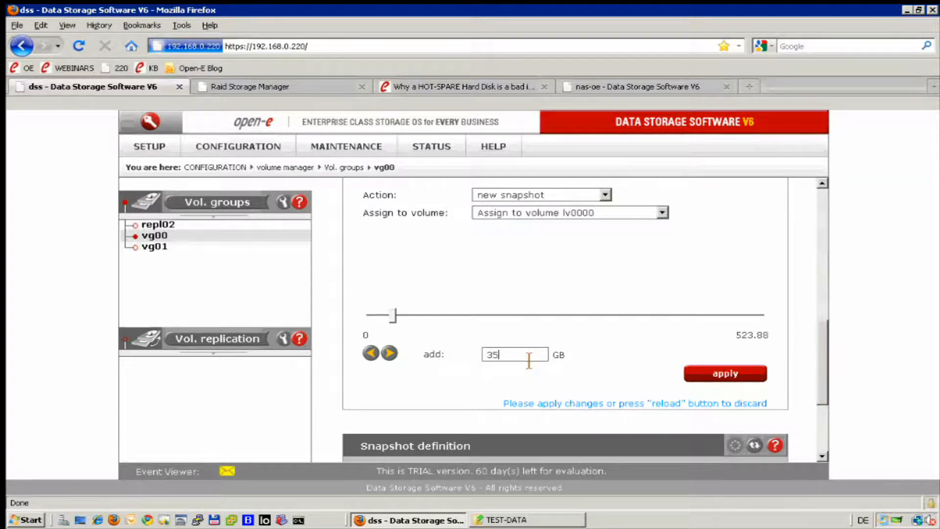
# - Set the new snapshot's size to 50 GB and create it
pyautogui.press('BackSpace')
pyautogui.press('BackSpace')
pyautogui.press('BackSpace')
pyautogui.press('BackSpace')
pyautogui.press('BackSpace')
pyautogui.write('50')
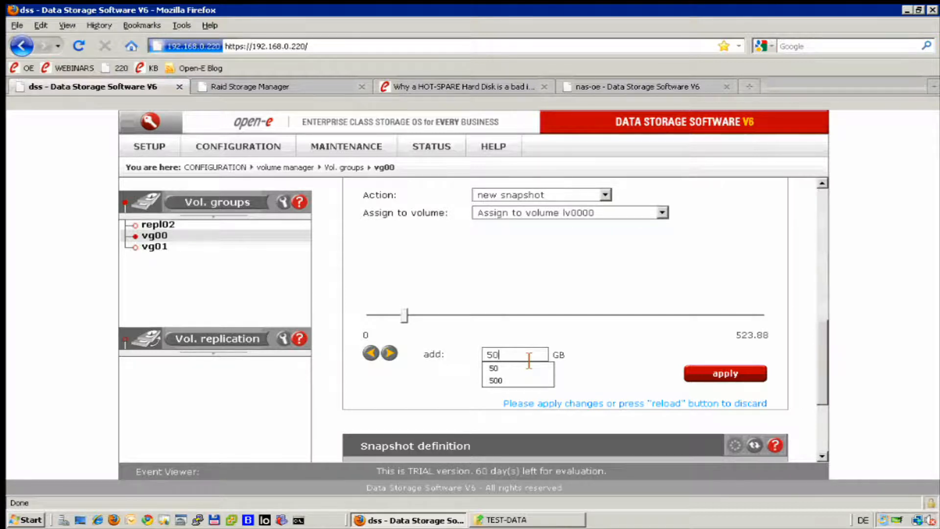
pyautogui.click(715, 377)
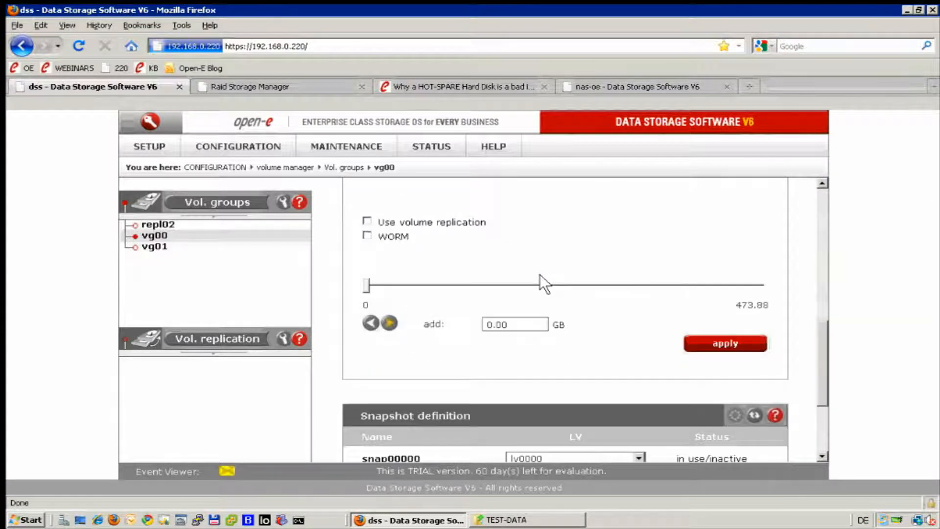
# - Set up a further new snapshot in vg00, also assigned to volume lv0000
pyautogui.scroll(2, 540, 274)
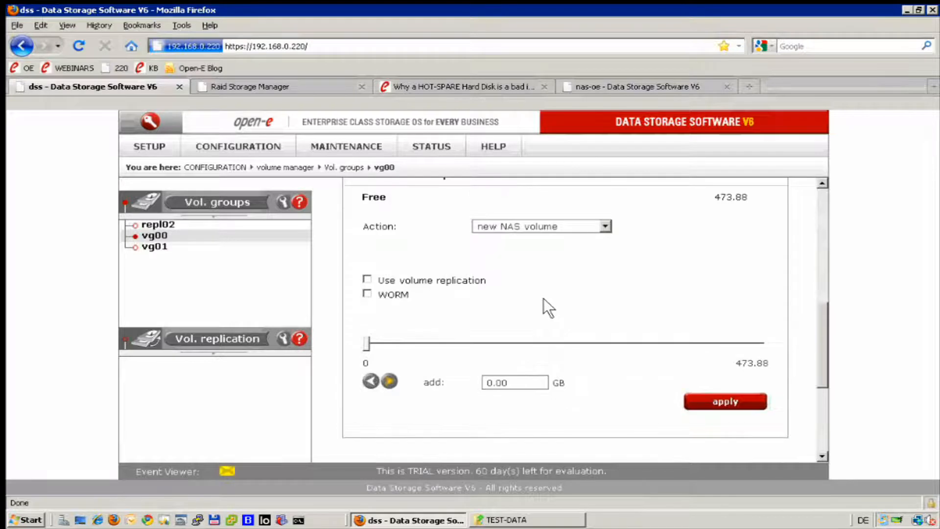
pyautogui.click(606, 218)
pyautogui.click(538, 269)
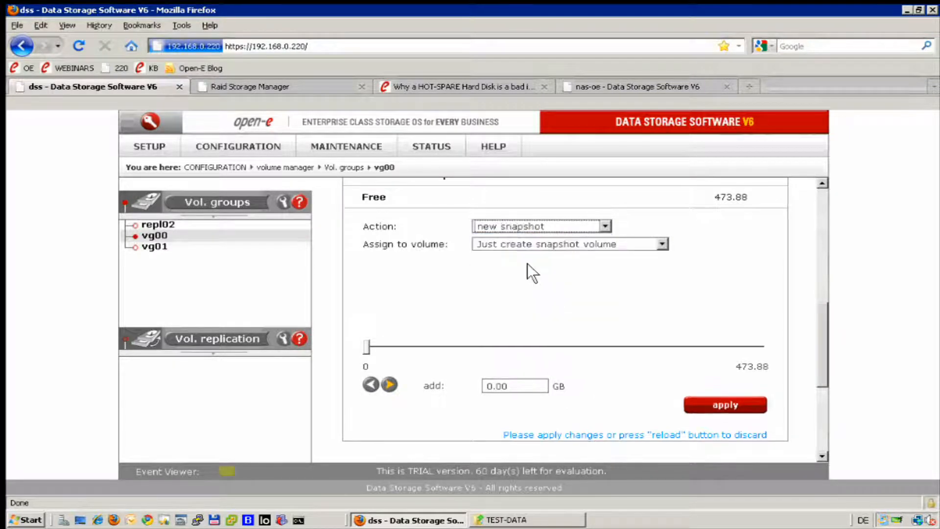
pyautogui.click(661, 244)
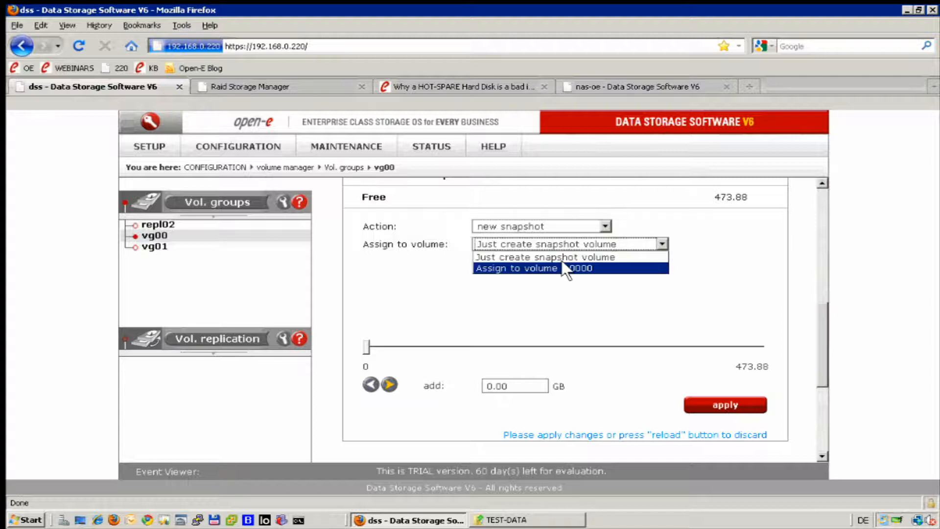
pyautogui.click(539, 266)
# - Give the additional lv0000 snapshot a size of 50 GB and create it
pyautogui.click(523, 392)
pyautogui.press('BackSpace')
pyautogui.press('BackSpace')
pyautogui.press('BackSpace')
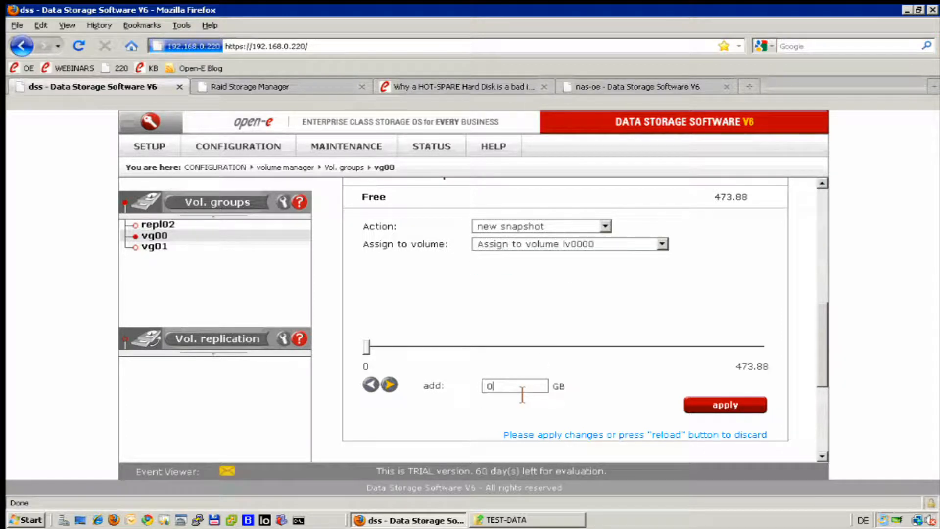
pyautogui.write('.0')
pyautogui.press('BackSpace')
pyautogui.press('BackSpace')
pyautogui.press('BackSpace')
pyautogui.write('50')
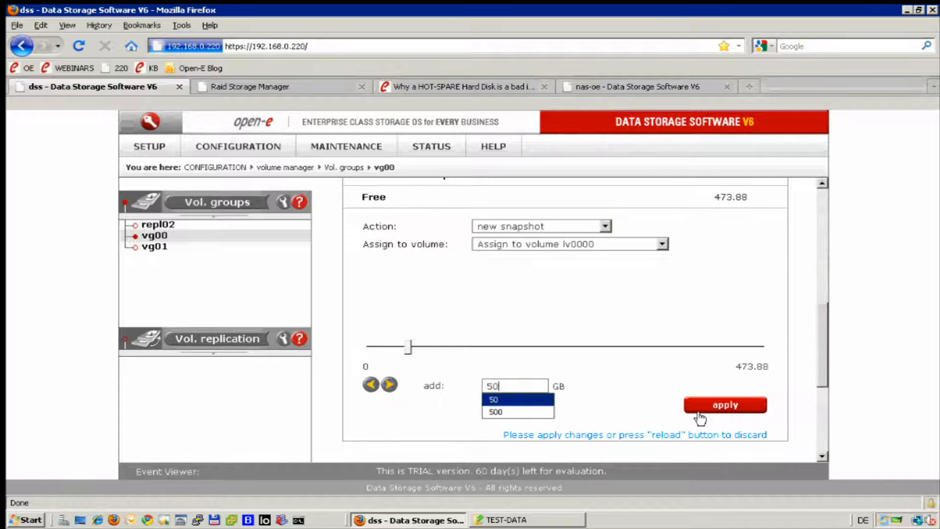
pyautogui.click(733, 408)
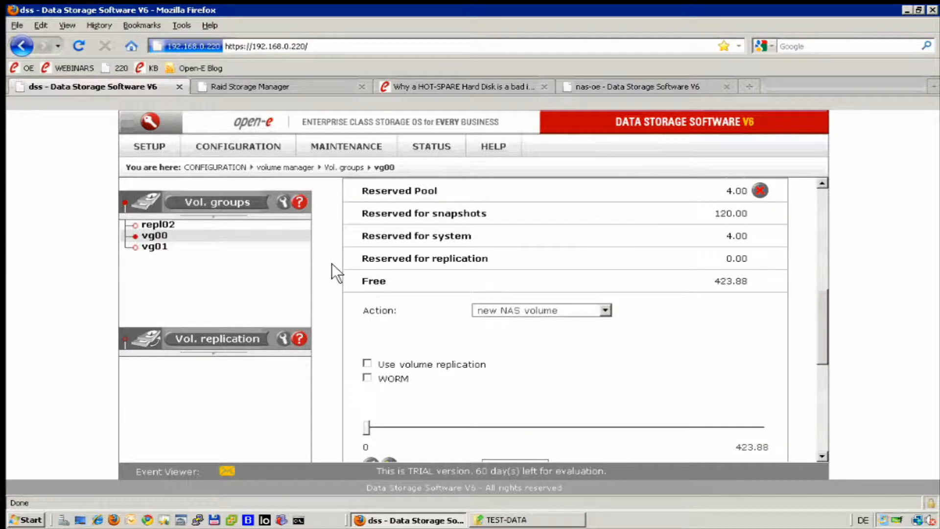
# - Open the snapshot maintenance settings for snap00002 in volume group vg00
pyautogui.scroll(-5, 333, 274)
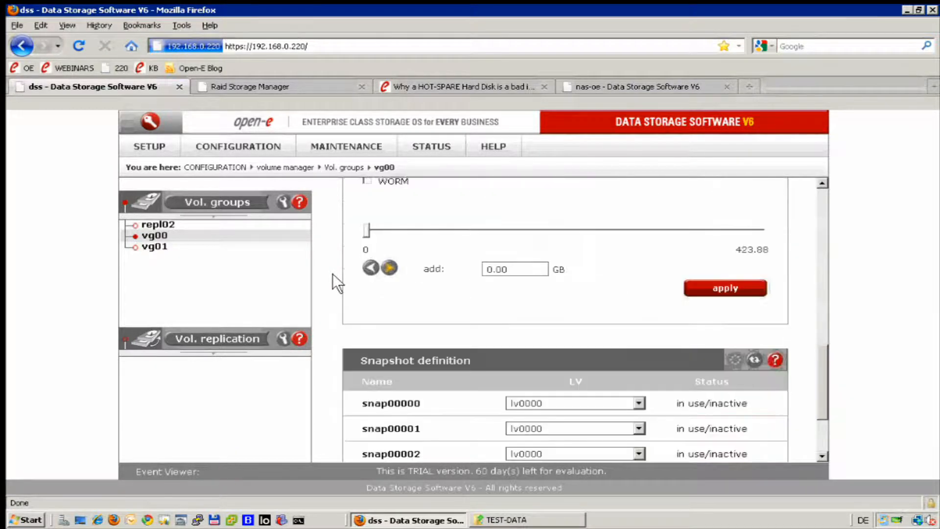
pyautogui.scroll(6, 333, 273)
pyautogui.scroll(4, 331, 270)
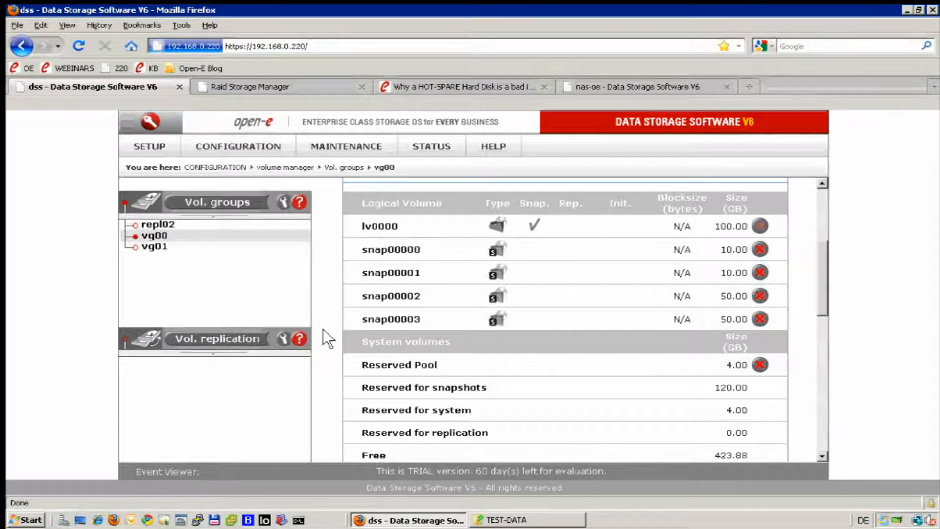
pyautogui.click(325, 146)
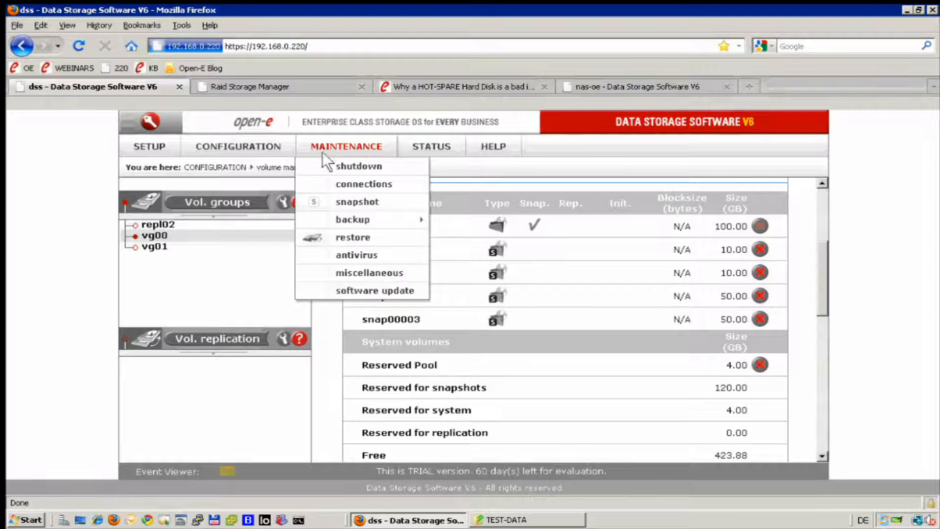
pyautogui.click(343, 201)
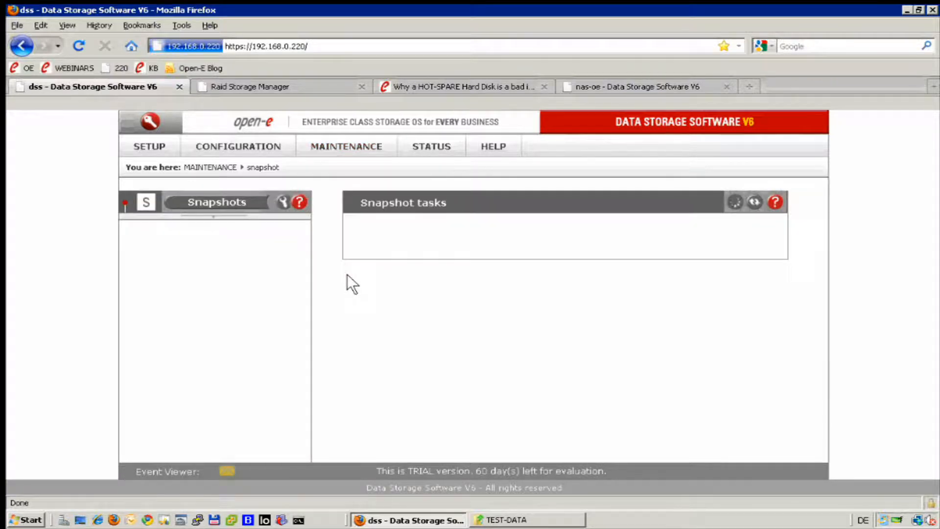
pyautogui.click(184, 268)
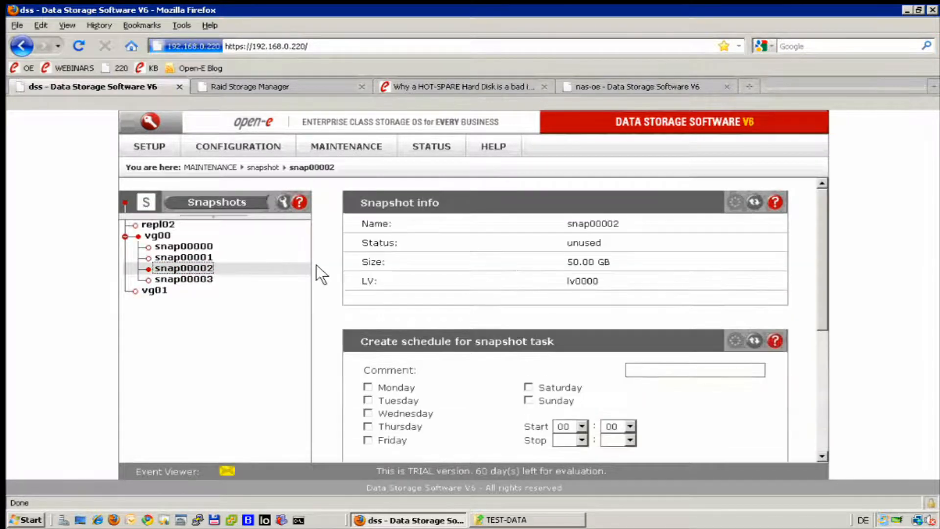
# - Select all seven days, Monday through Sunday, in the schedule for the snap00002 task
pyautogui.scroll(-5, 498, 280)
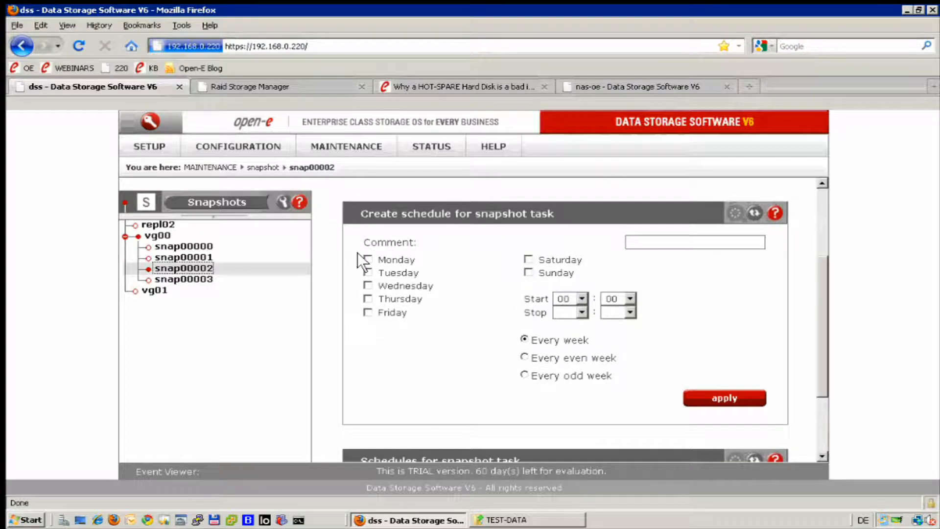
pyautogui.click(365, 257)
pyautogui.click(362, 270)
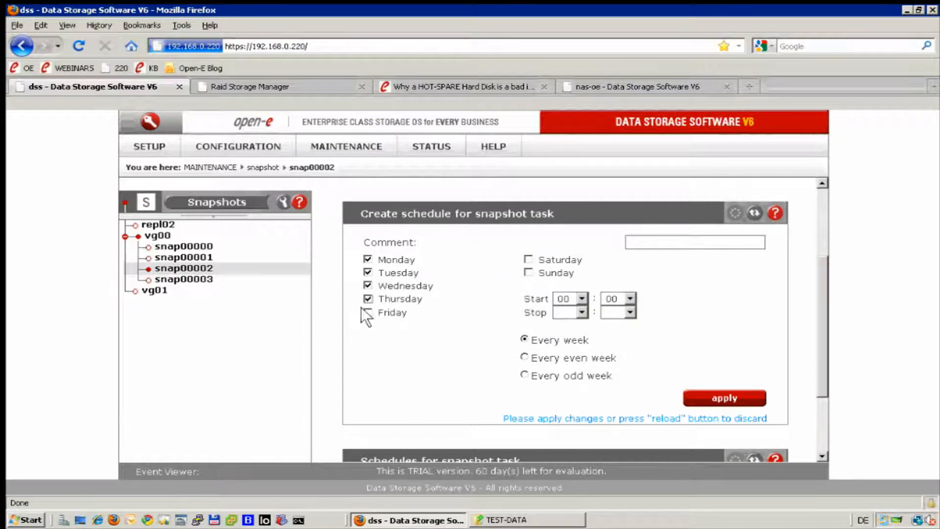
pyautogui.click(528, 258)
pyautogui.click(528, 272)
# - Set the start time of the snap00002 schedule to 01:00 and apply the schedule
pyautogui.click(581, 297)
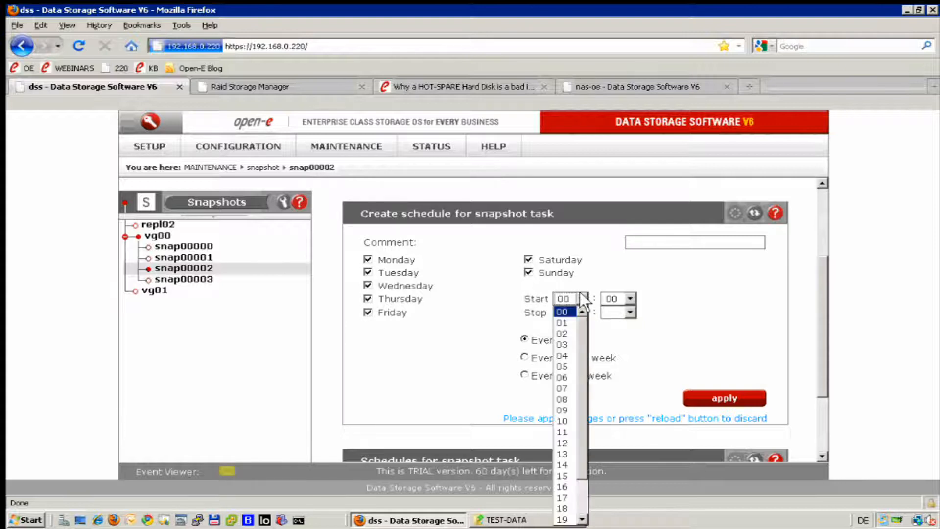
pyautogui.click(563, 356)
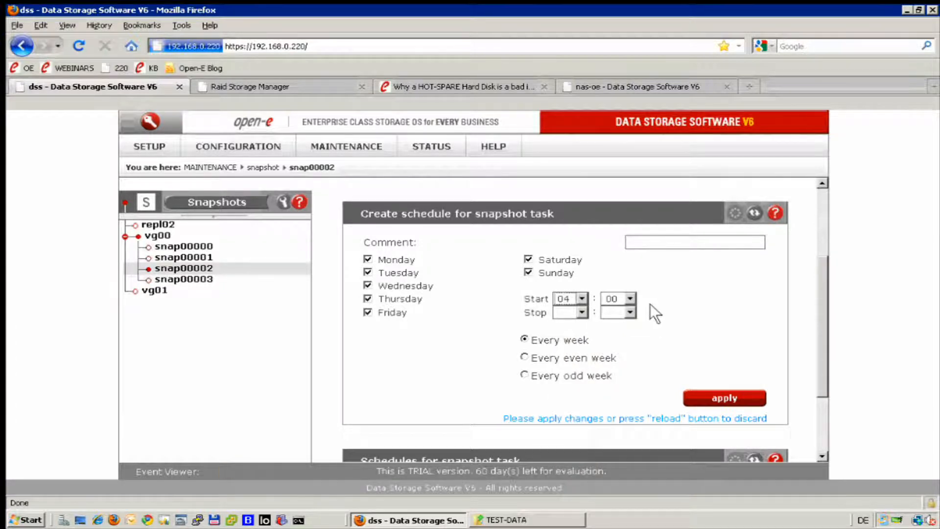
pyautogui.click(582, 313)
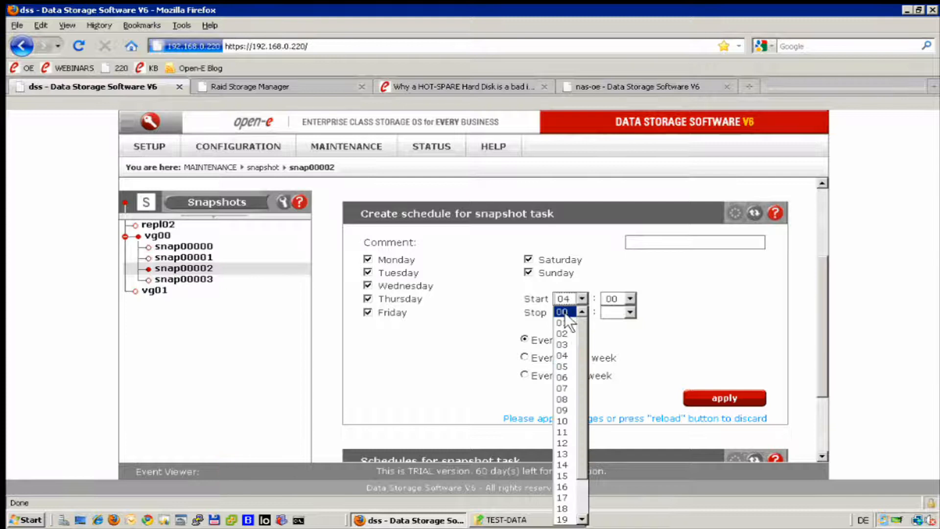
pyautogui.click(563, 323)
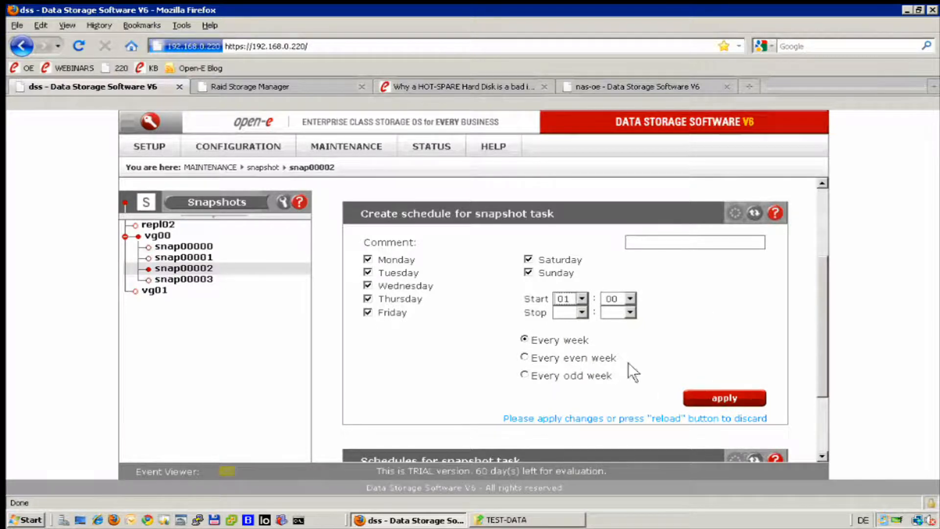
pyautogui.click(722, 399)
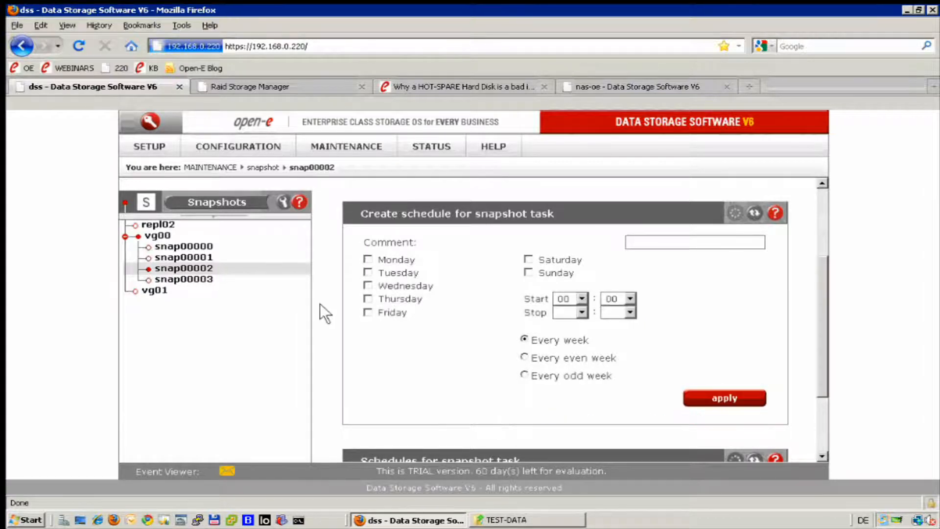
# - Select snap00003 and enable all seven days, Monday through Sunday, in its snapshot task schedule
pyautogui.click(206, 280)
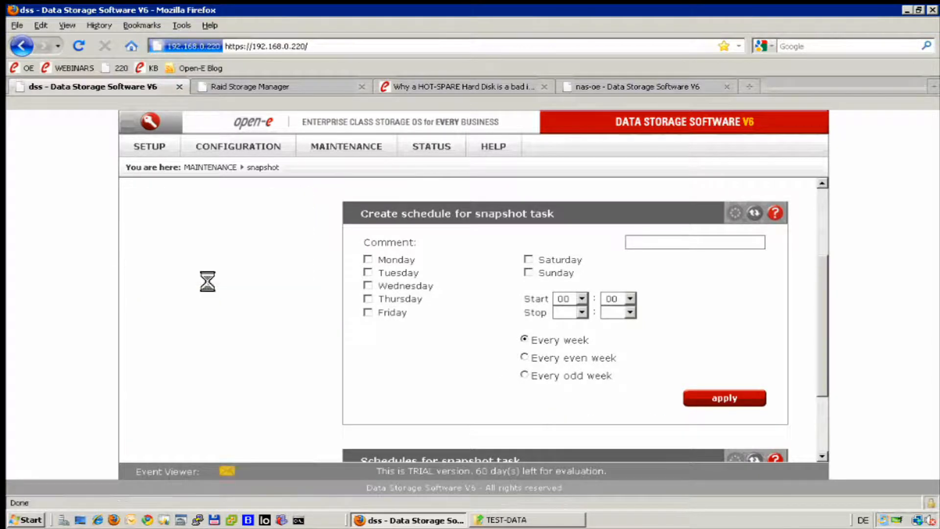
pyautogui.scroll(-3, 361, 274)
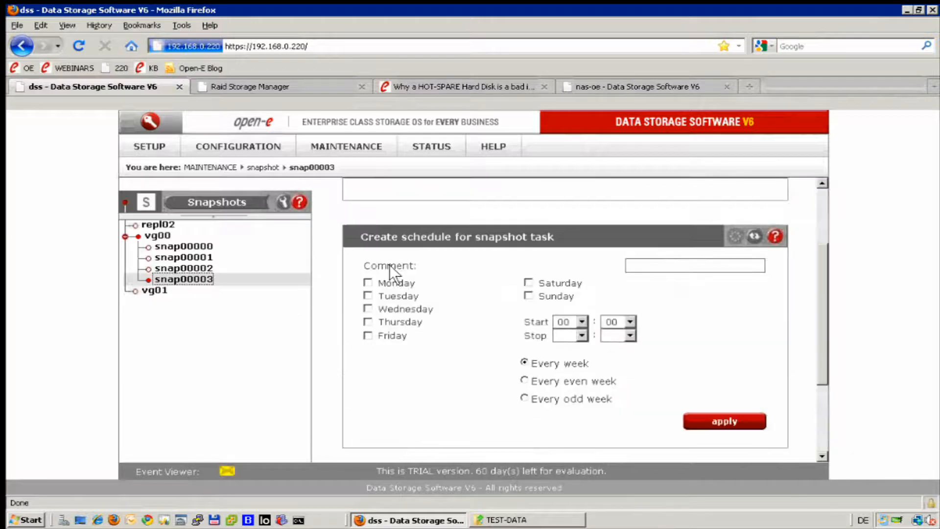
pyautogui.click(367, 283)
pyautogui.click(368, 297)
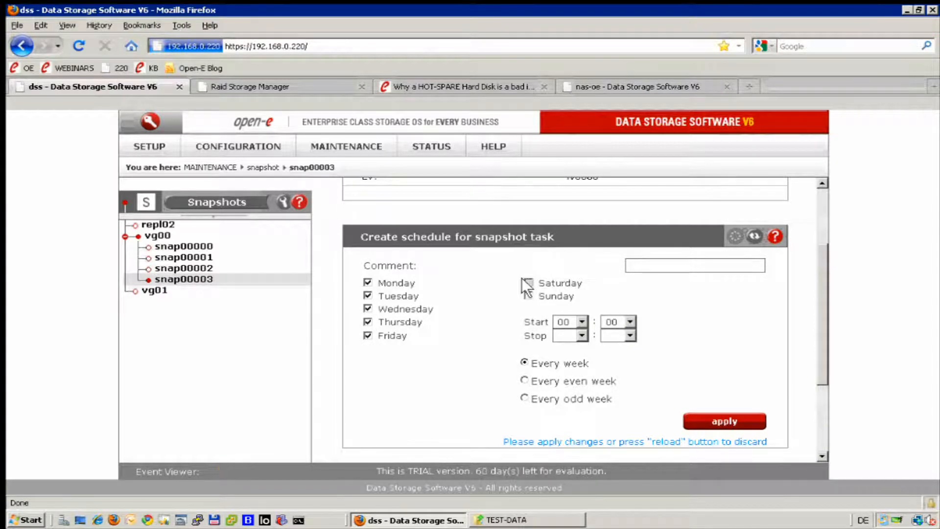
# - Set the snap00003 schedule's start time to 12:00, apply it and return to the overview of snapshot tasks
pyautogui.click(574, 316)
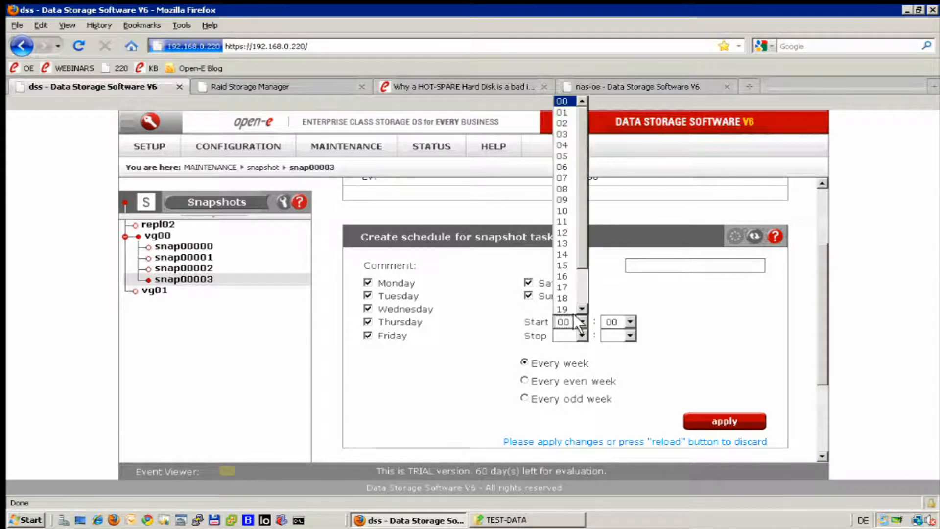
pyautogui.click(563, 233)
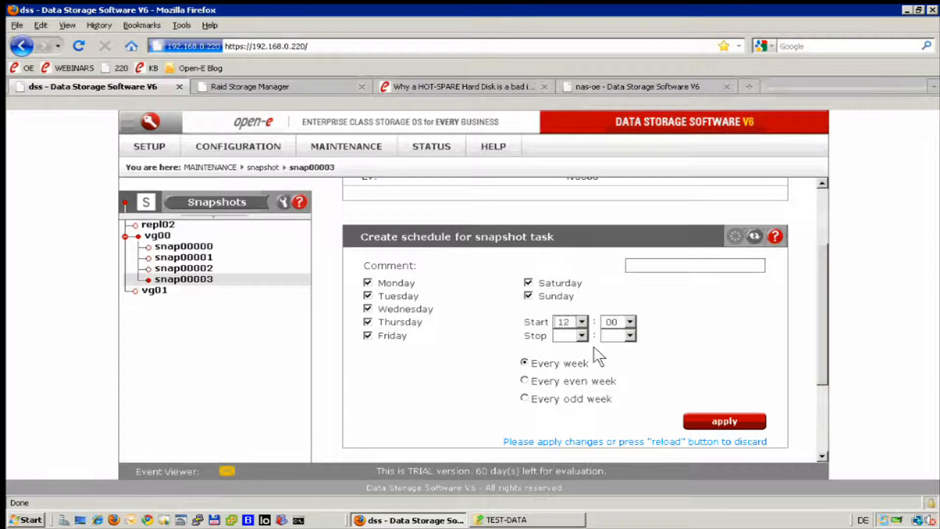
pyautogui.click(705, 423)
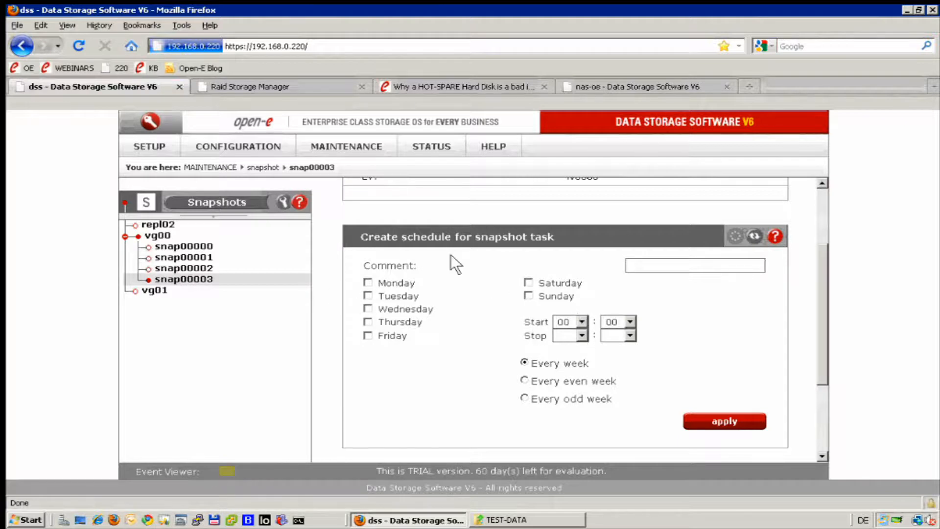
pyautogui.scroll(4, 331, 228)
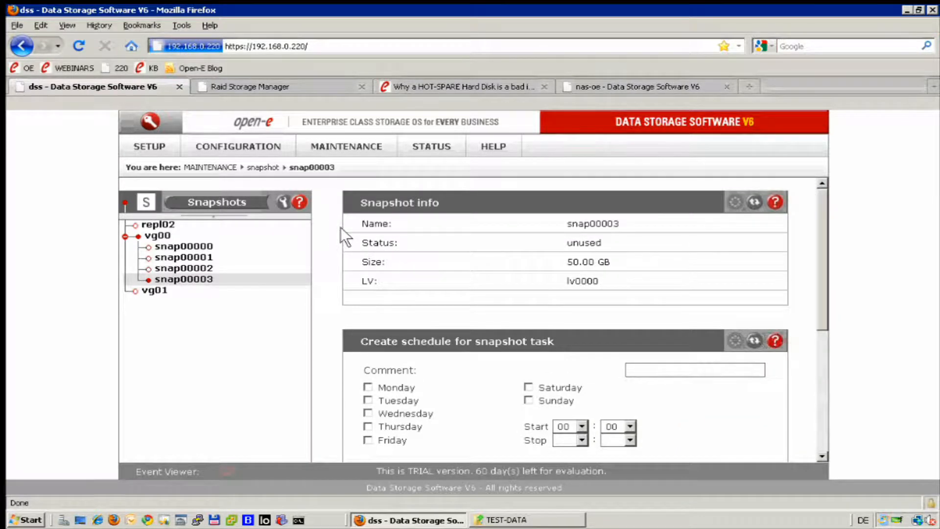
pyautogui.click(252, 203)
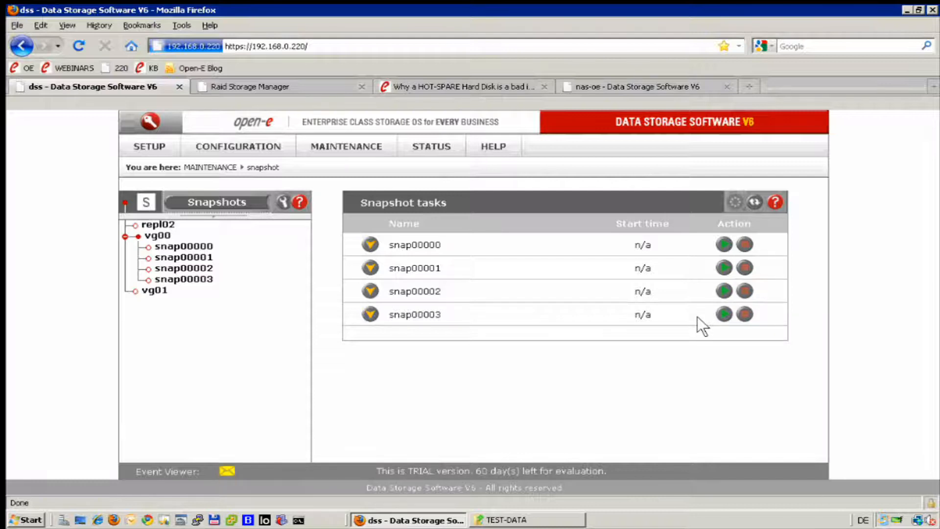
# - Switch to the nas-oe server's snapshot tasks and examine the size, status and usage of snap00001 and snap00000
pyautogui.click(649, 86)
pyautogui.click(332, 161)
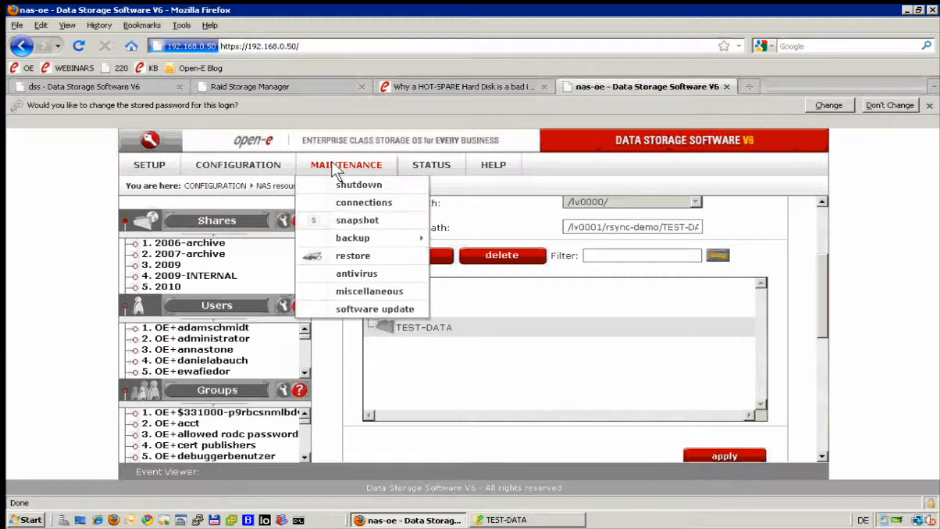
pyautogui.click(330, 216)
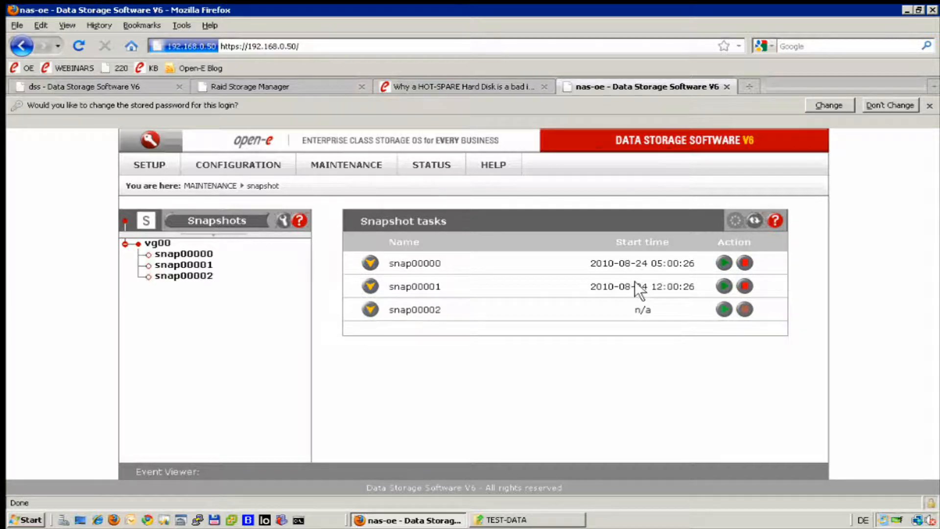
pyautogui.click(371, 286)
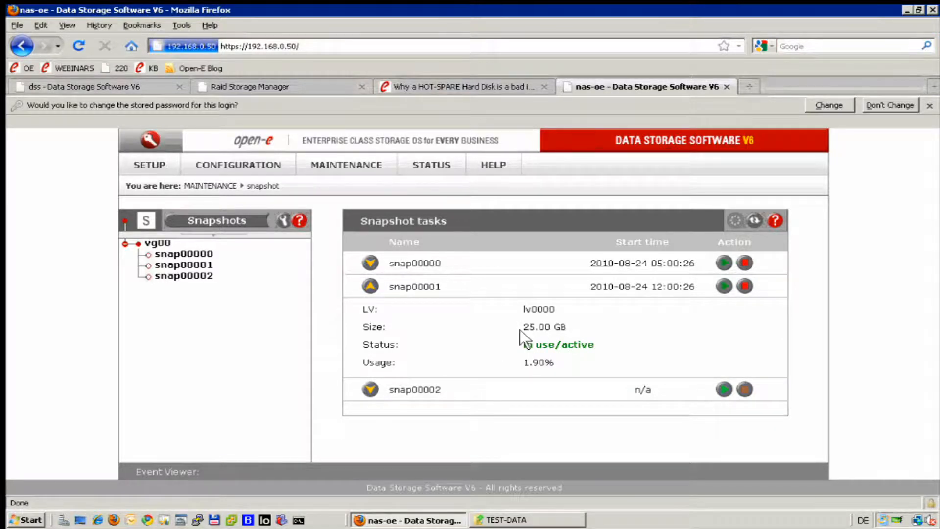
pyautogui.click(370, 263)
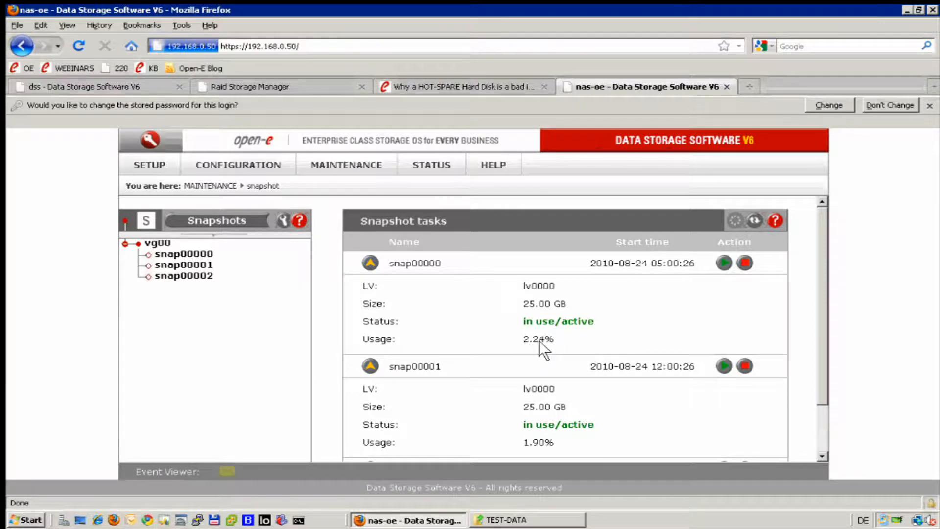
pyautogui.scroll(-1, 612, 368)
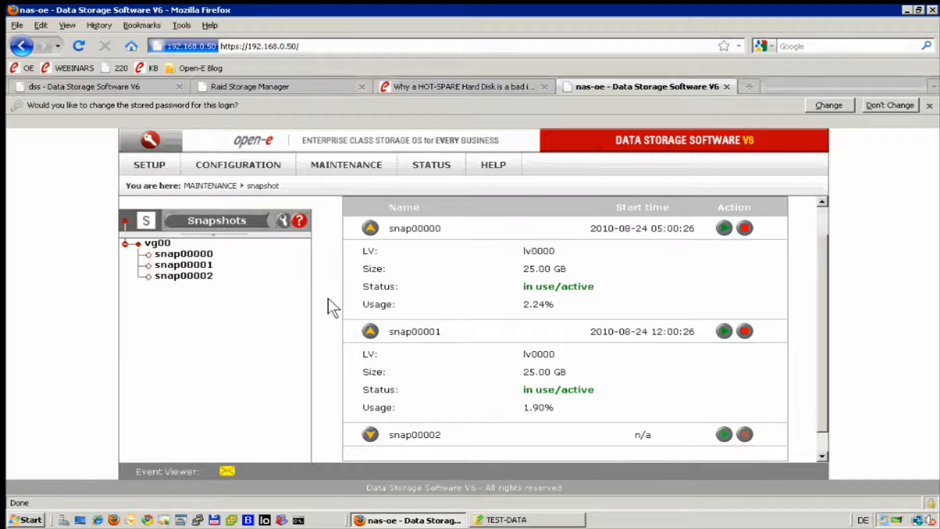
# - Return to the dss server's snapshot tasks and start snap00002 manually
pyautogui.click(491, 83)
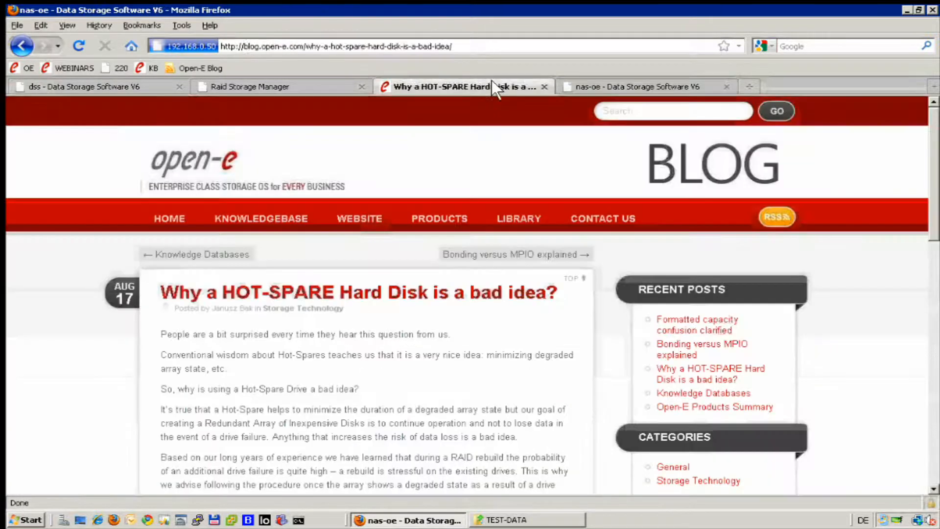
pyautogui.click(135, 82)
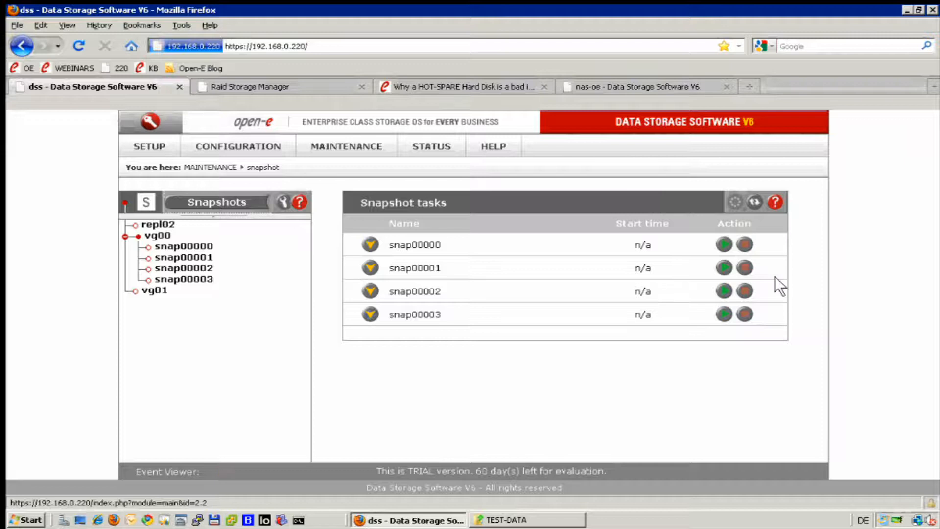
pyautogui.click(725, 292)
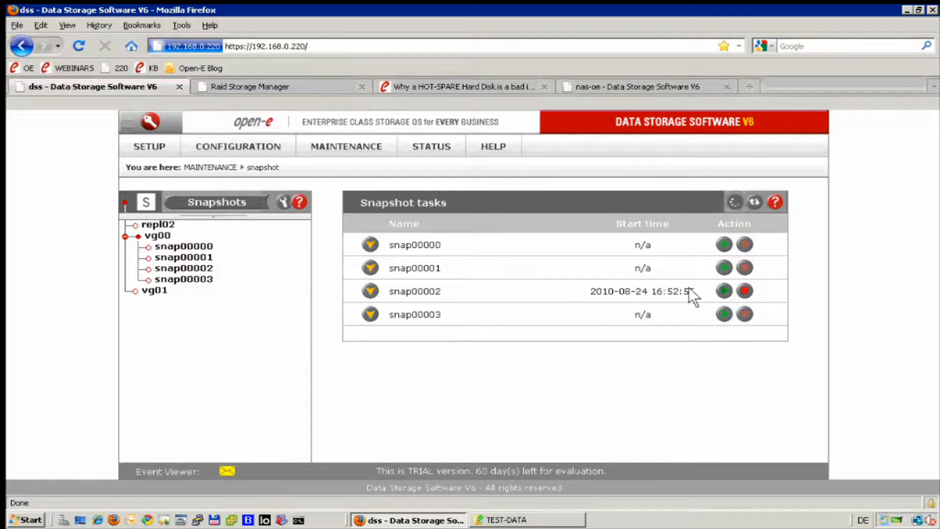
# - Begin a new NAS share on the dss server and set its specified path to /snap00002
pyautogui.click(266, 145)
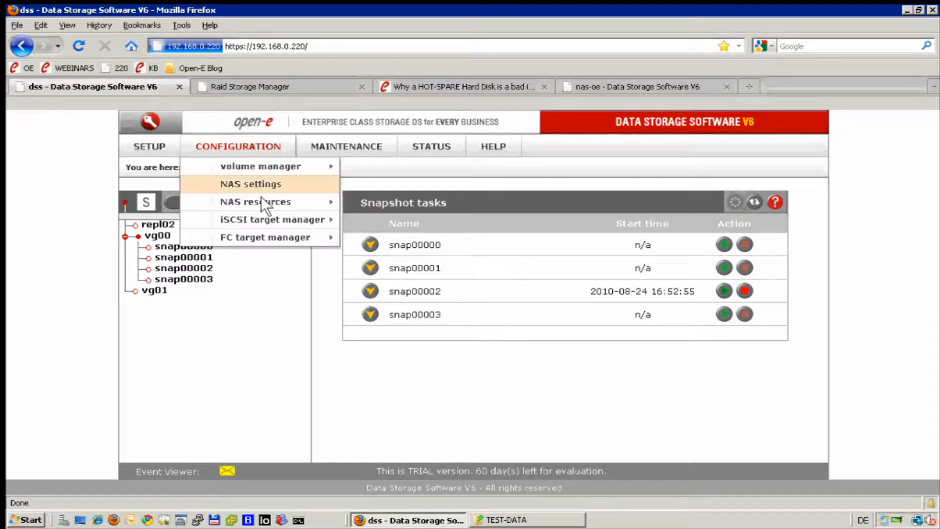
pyautogui.moveTo(295, 199)
pyautogui.moveTo(344, 190); pyautogui.dragTo(360, 185)
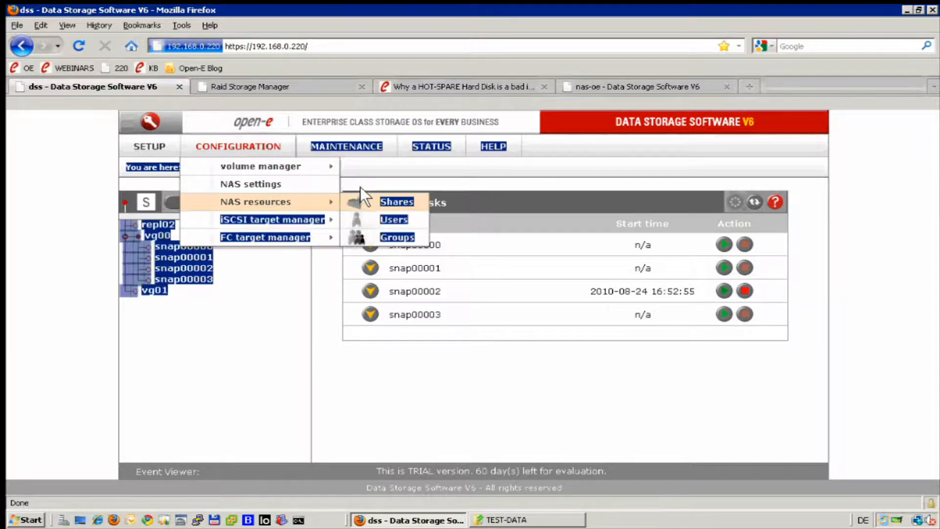
pyautogui.click(364, 194)
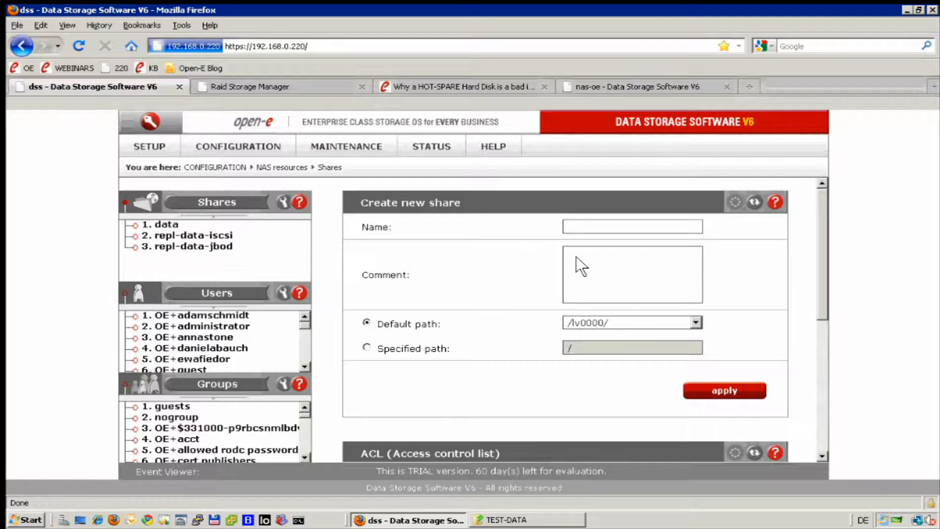
pyautogui.click(365, 346)
pyautogui.scroll(-3, 433, 272)
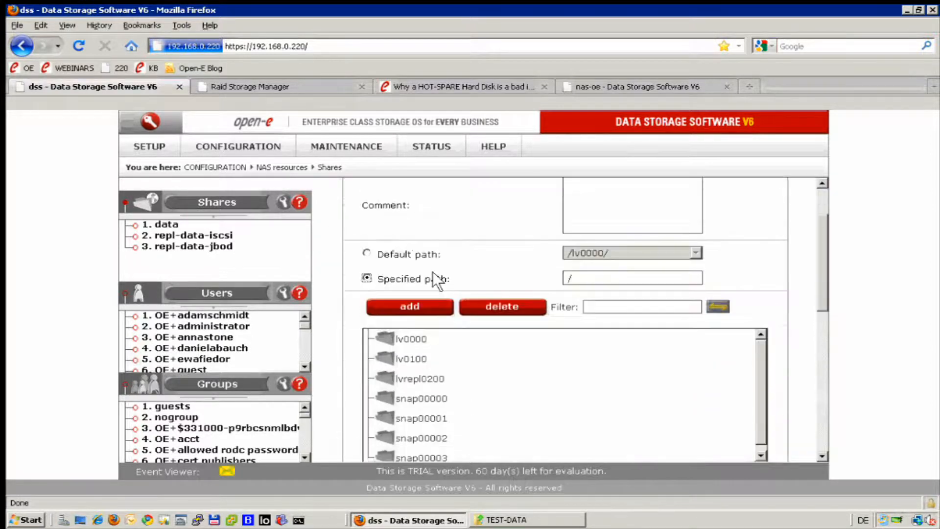
pyautogui.scroll(-1, 437, 314)
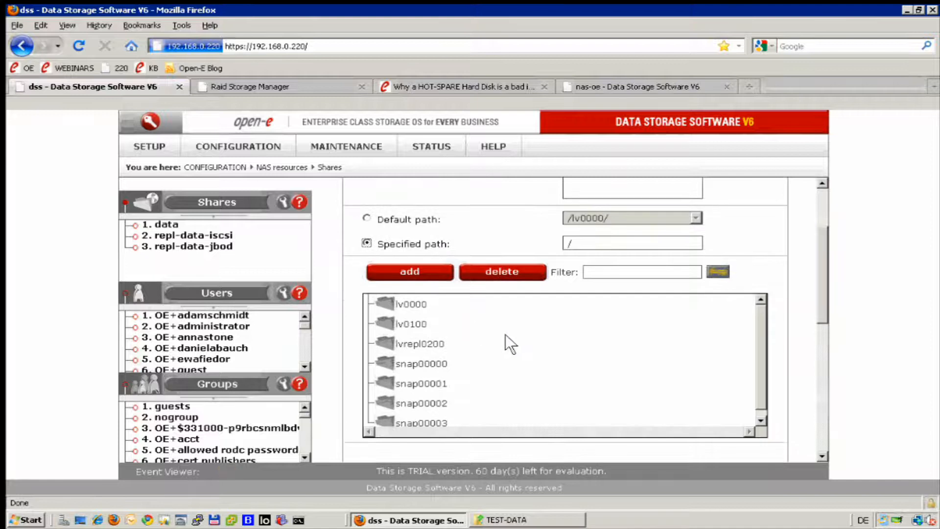
pyautogui.click(421, 404)
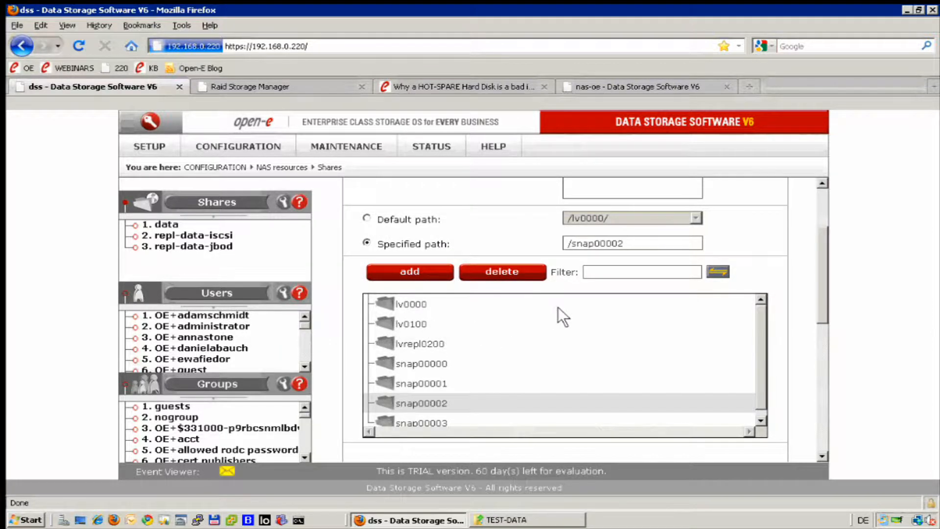
pyautogui.scroll(2, 546, 330)
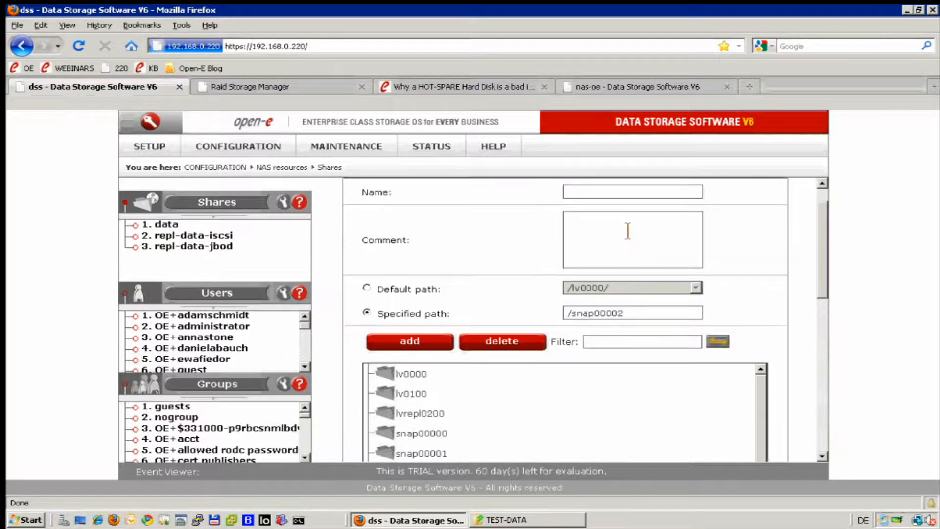
# - Name the new share snap-data-01am and apply it to create the share on the snap00002 path
pyautogui.scroll(1, 628, 230)
pyautogui.click(611, 231)
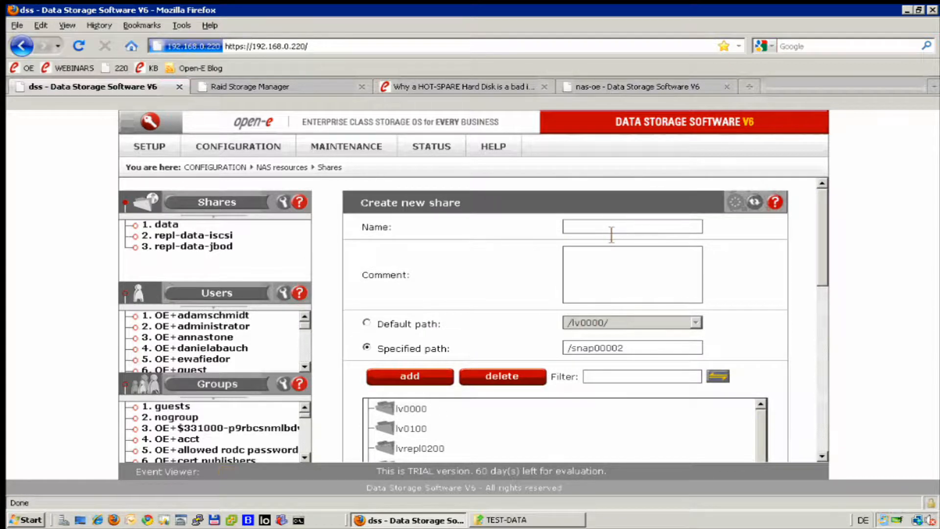
pyautogui.write('sna')
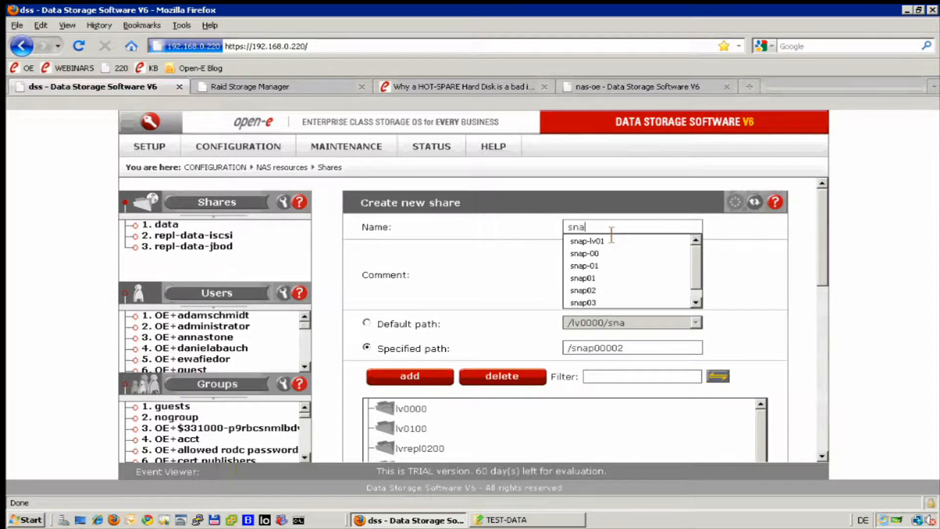
pyautogui.write('p-data')
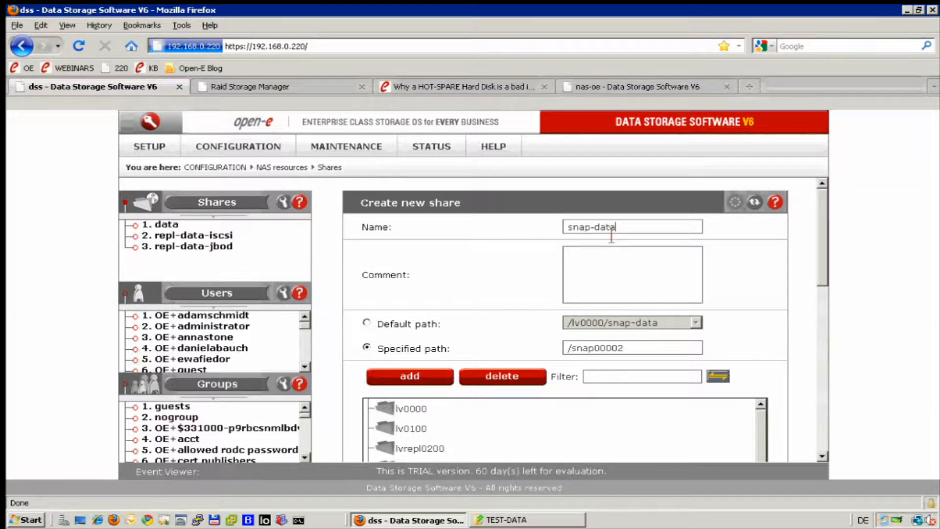
pyautogui.write('-01am')
pyautogui.scroll(-5, 751, 283)
pyautogui.scroll(-3, 718, 434)
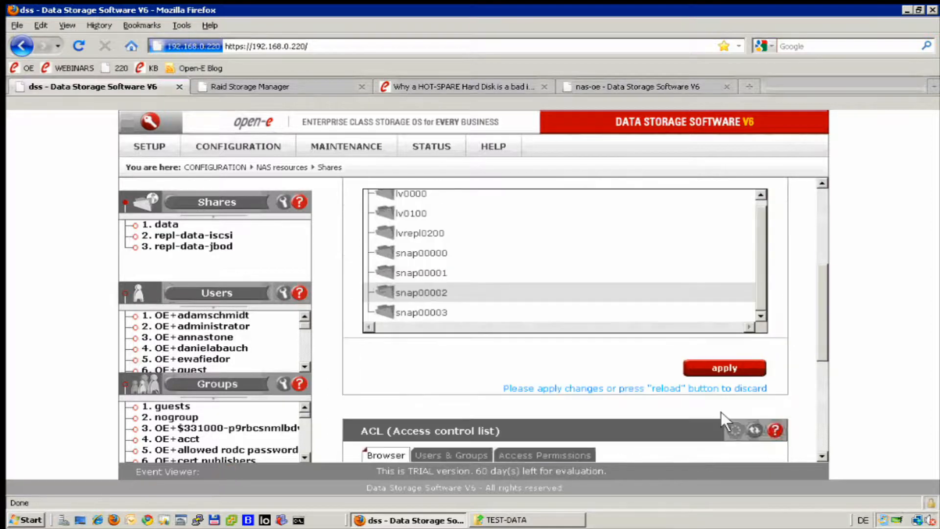
pyautogui.click(716, 372)
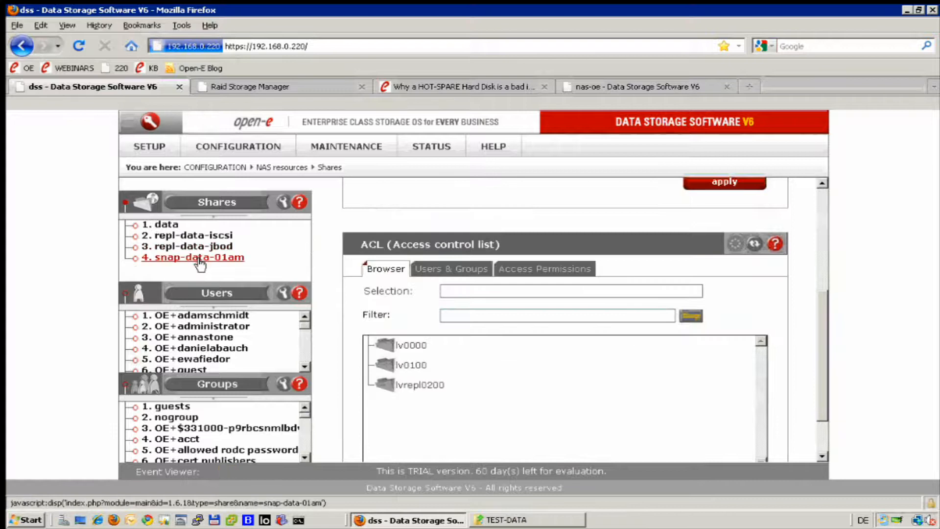
# - Edit the snap-data-01am share and grant SMB/FTP/AFP access to the OE domain user found by searching for "j"
pyautogui.click(200, 258)
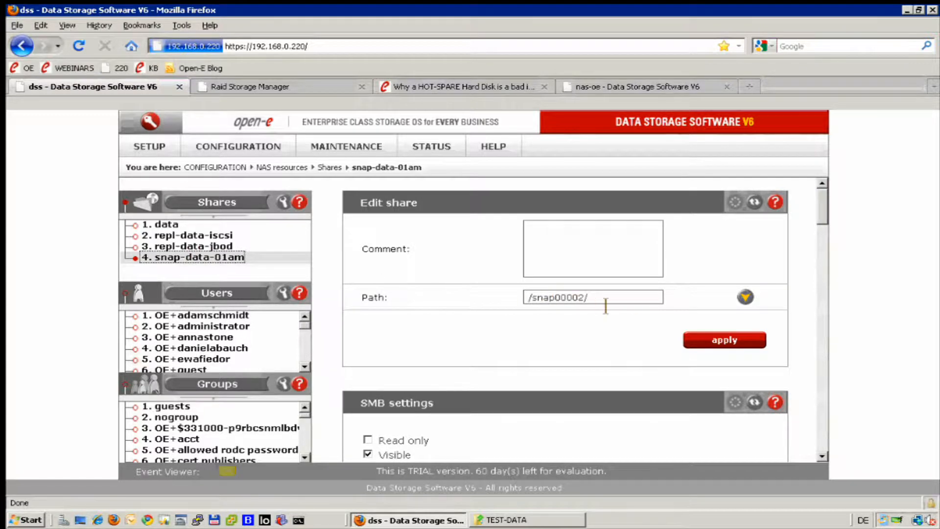
pyautogui.click(330, 278)
pyautogui.scroll(-5, 330, 278)
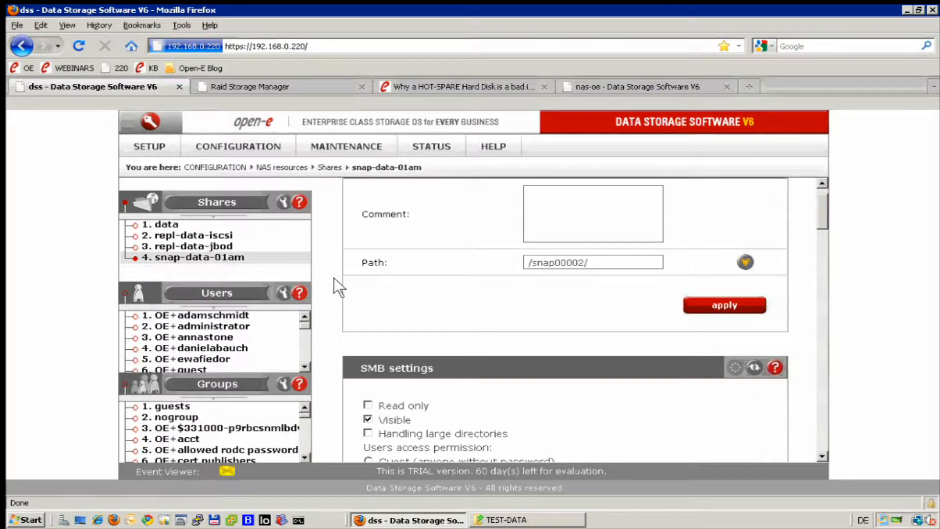
pyautogui.scroll(-2, 335, 278)
pyautogui.click(448, 289)
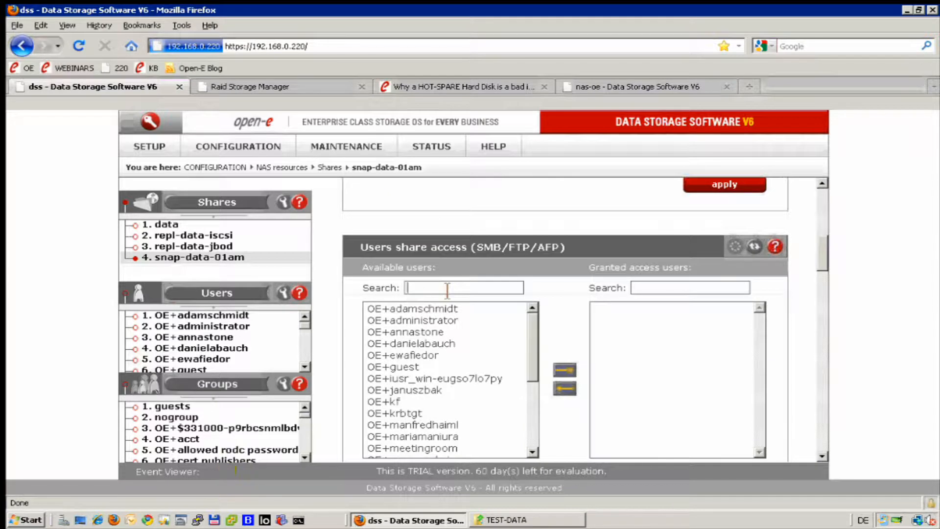
pyautogui.write('j')
pyautogui.click(426, 308)
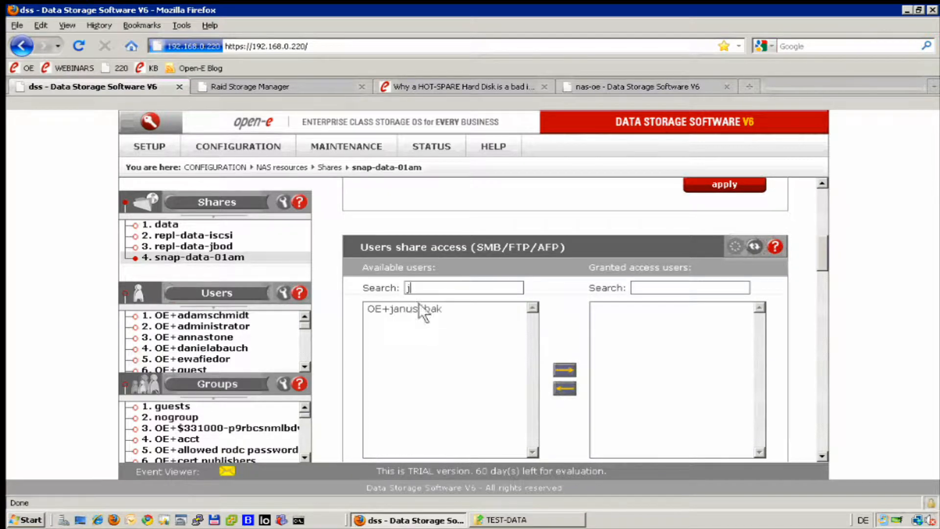
pyautogui.click(410, 309)
pyautogui.click(564, 370)
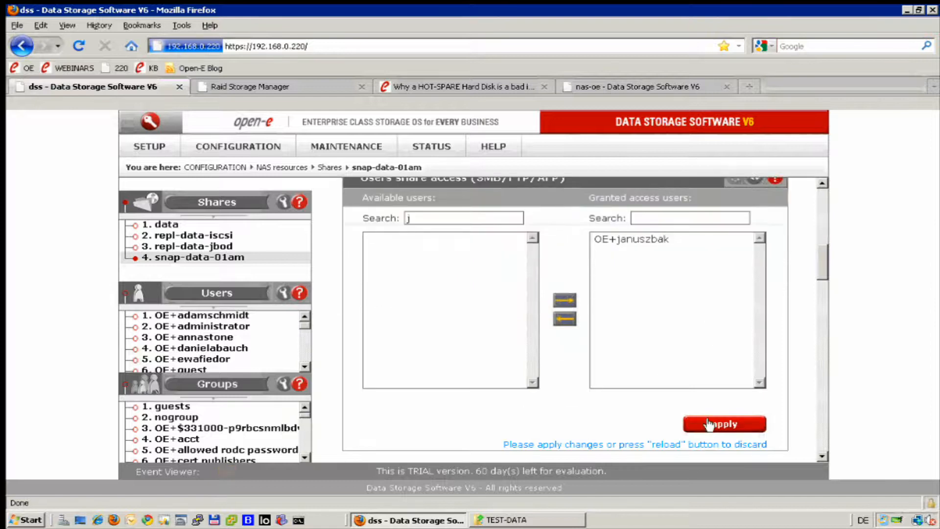
pyautogui.click(705, 427)
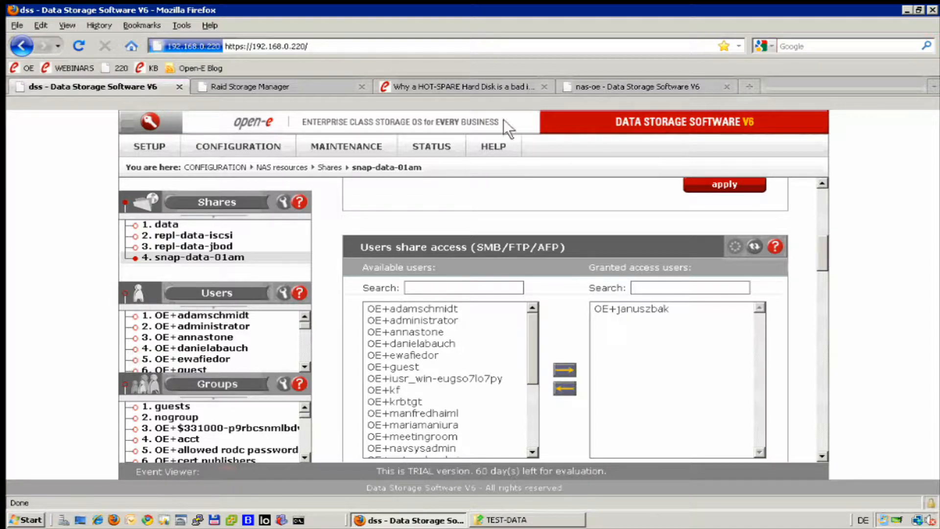
# - Restore the browser to a smaller window and open a Windows Explorer window in the lower part of the screen, ready for a new address
pyautogui.click(920, 10)
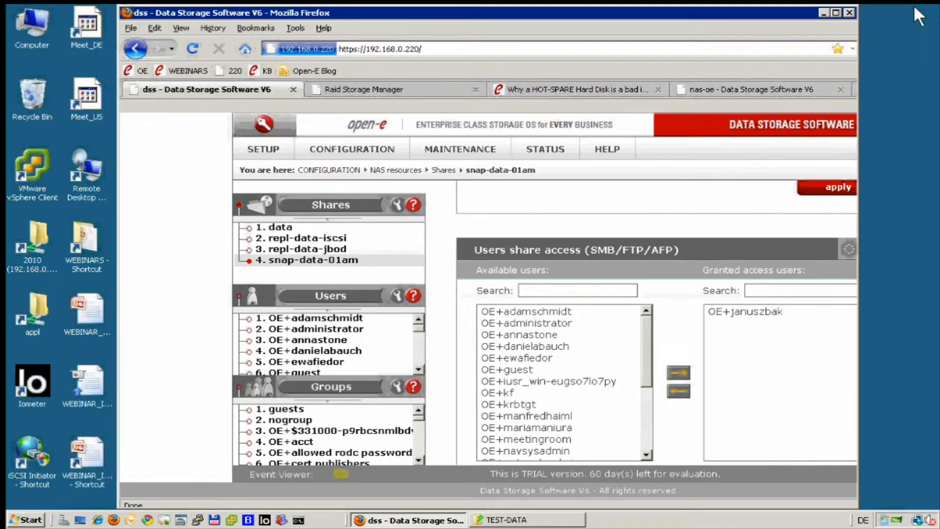
pyautogui.rightClick(27, 520)
pyautogui.click(80, 444)
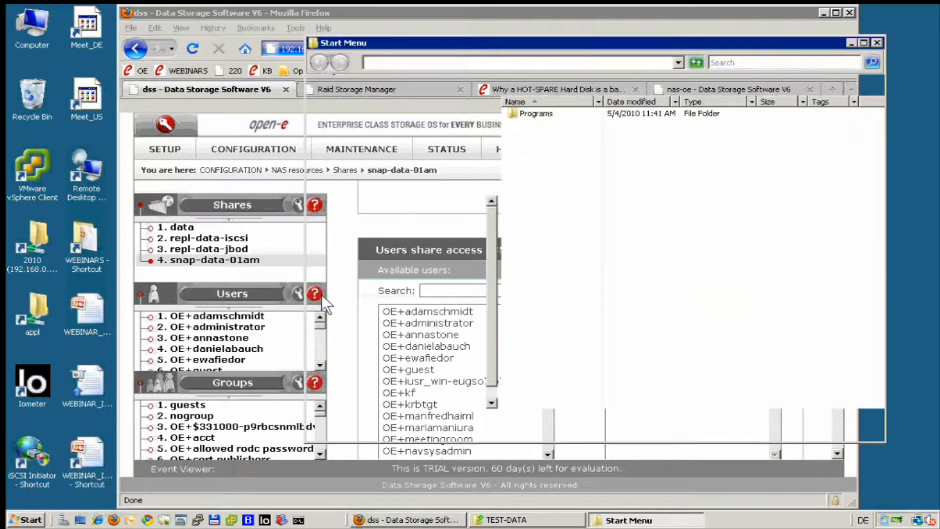
pyautogui.moveTo(604, 40); pyautogui.dragTo(580, 217)
pyautogui.click(612, 240)
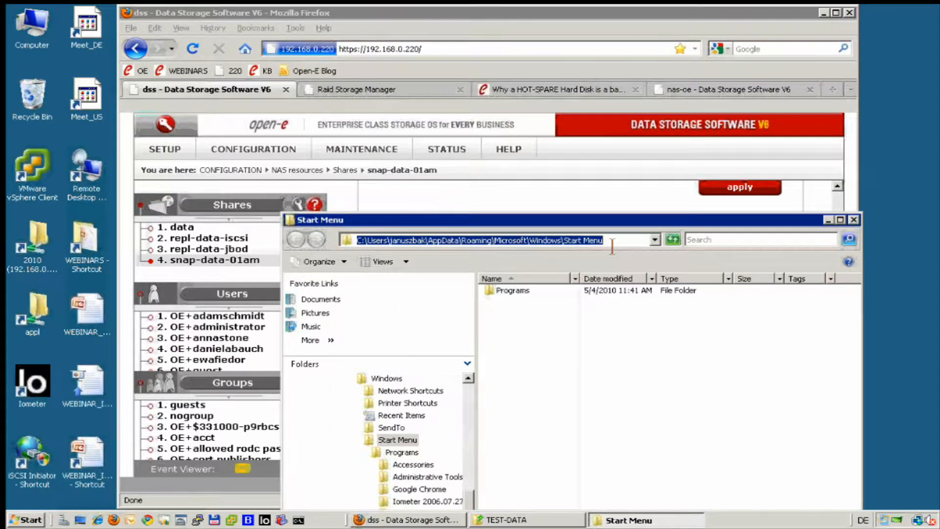
# - Try to open the network share \\192.168.0.220\snap-data-01am in Explorer and cancel the login request
pyautogui.write('\\\\')
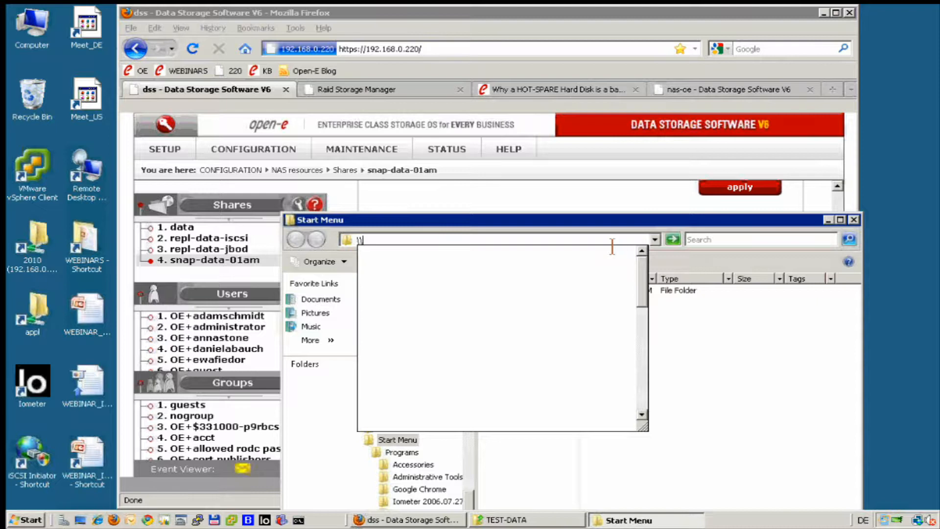
pyautogui.write('1')
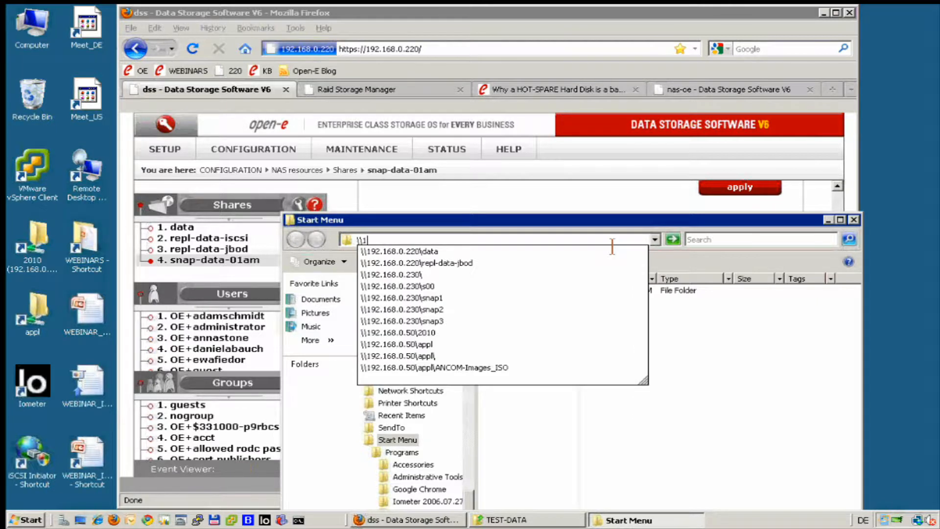
pyautogui.press('Down')
pyautogui.press('BackSpace')
pyautogui.press('BackSpace')
pyautogui.press('BackSpace')
pyautogui.press('BackSpace')
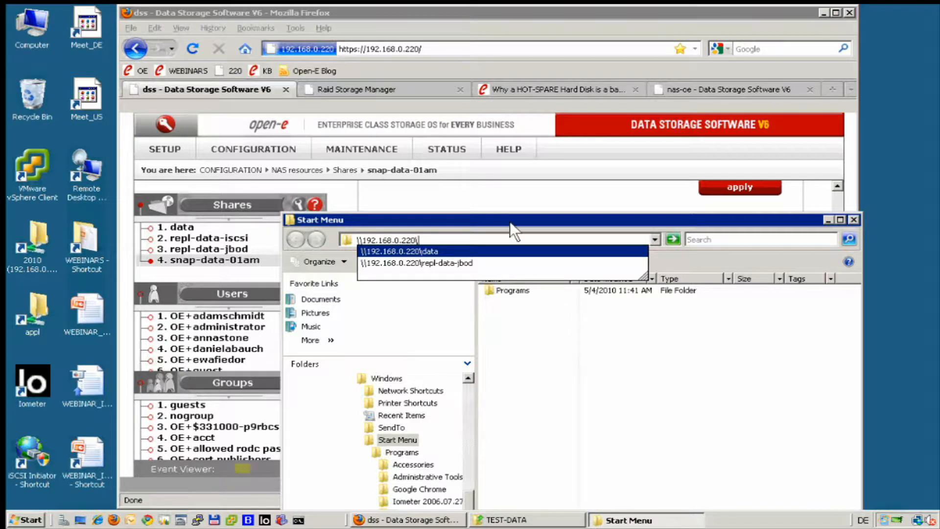
pyautogui.moveTo(496, 220); pyautogui.dragTo(439, 285)
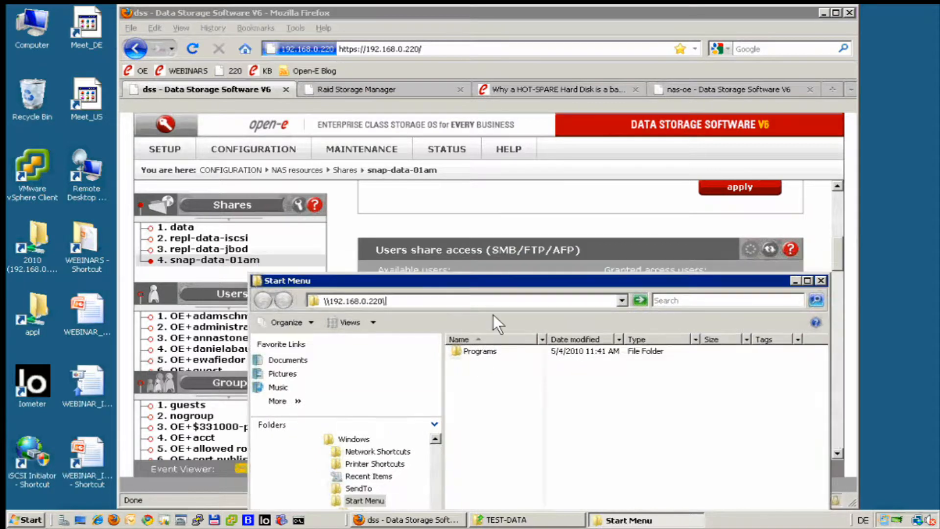
pyautogui.write('snap-data-01am')
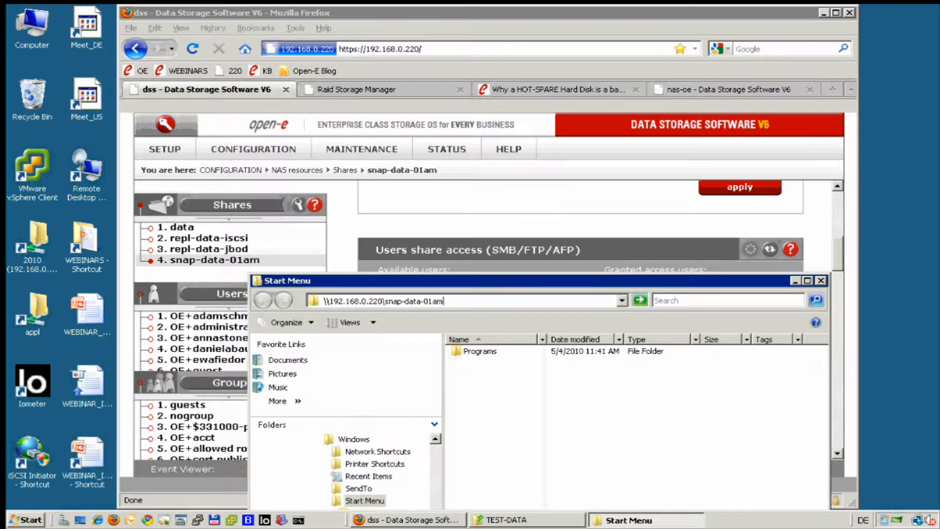
pyautogui.press('Return')
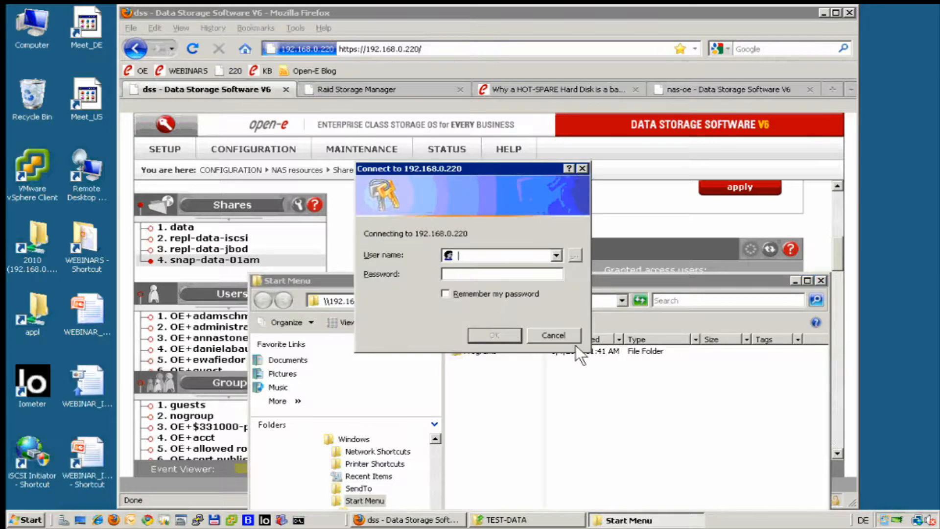
pyautogui.click(560, 330)
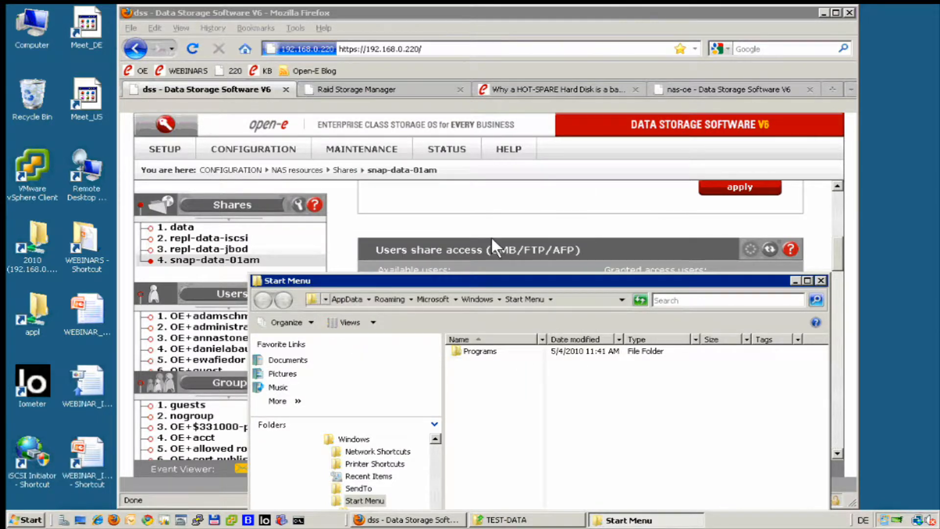
pyautogui.click(558, 300)
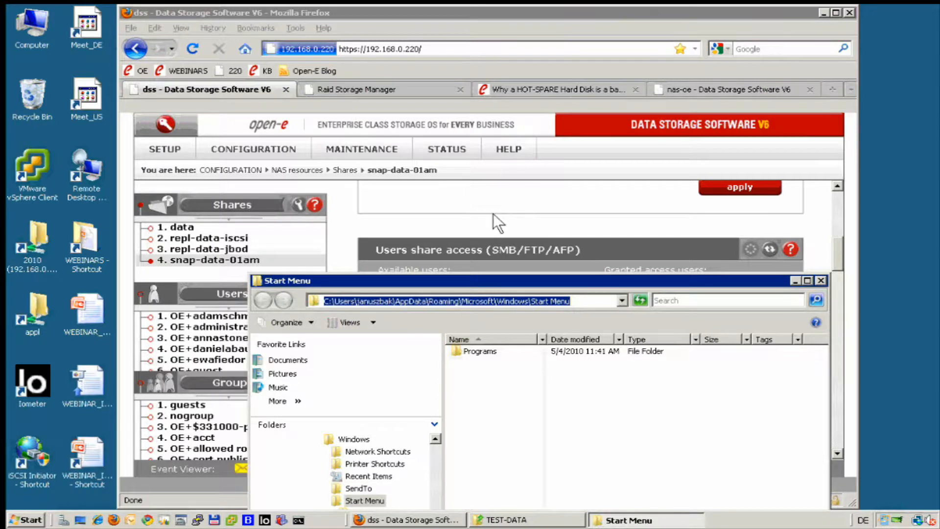
# - Switch back to the dss server in the browser and reset its SMB connections
pyautogui.click(328, 189)
pyautogui.moveTo(340, 148)
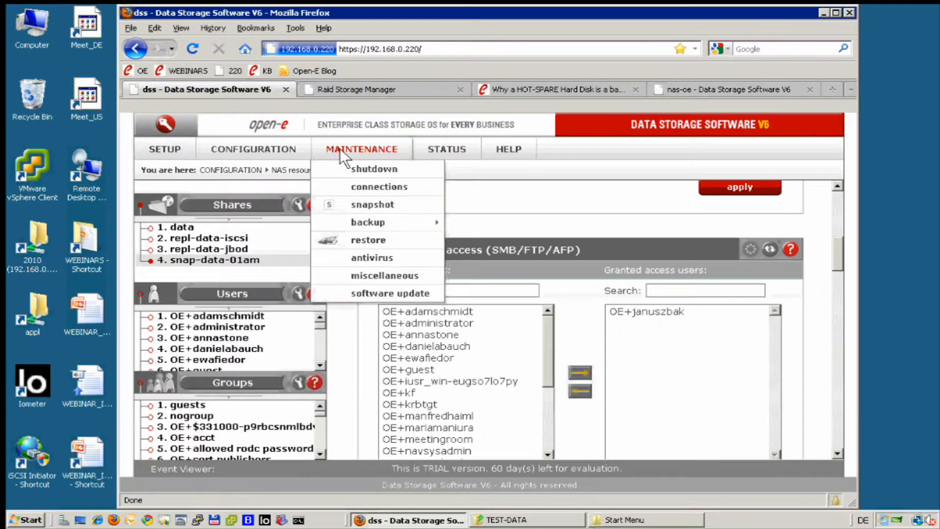
pyautogui.click(357, 186)
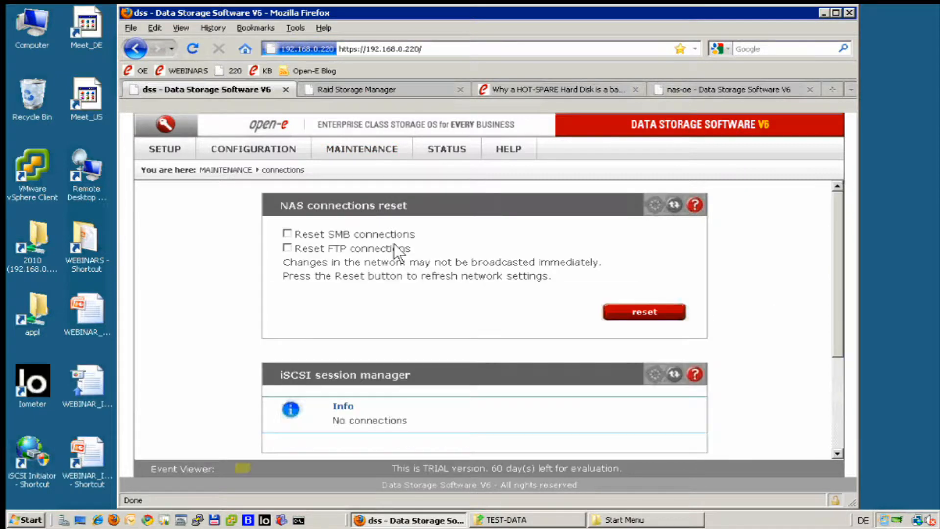
pyautogui.click(287, 233)
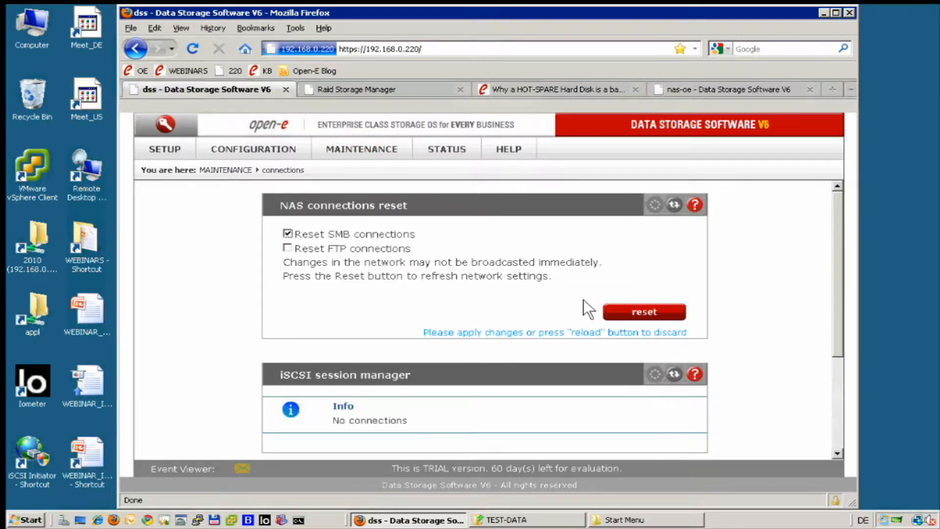
pyautogui.click(614, 309)
pyautogui.click(453, 283)
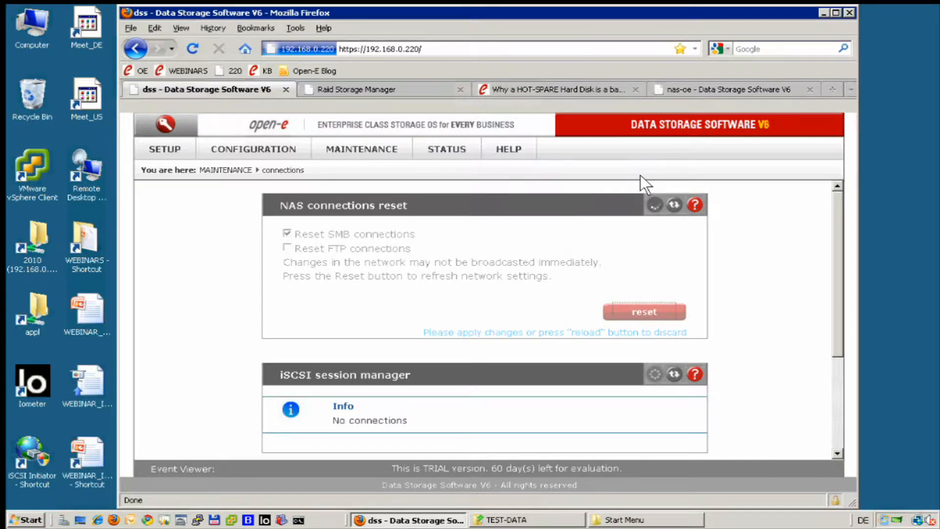
# - Minimize the browser and open the network share \\192.168.0.220\repl-data-jbod in the Explorer window
pyautogui.click(823, 13)
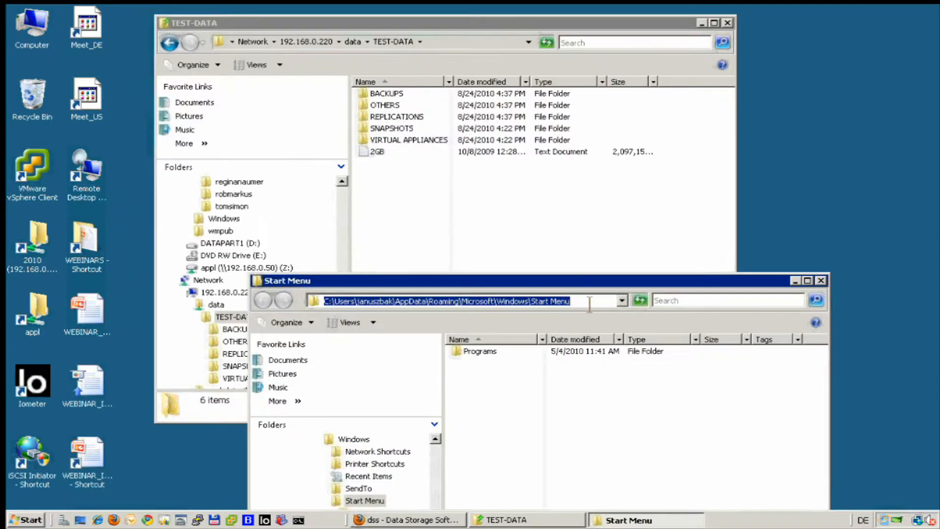
pyautogui.write('\\')
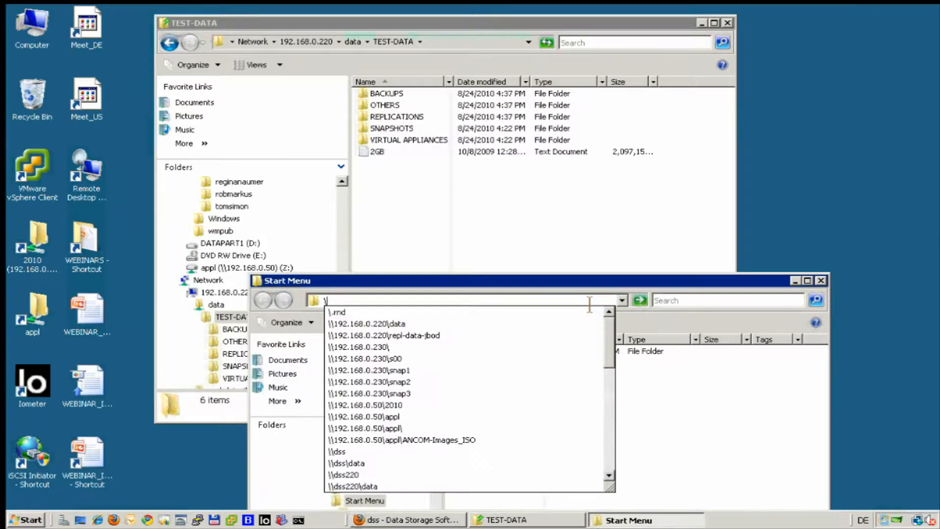
pyautogui.write('\\1')
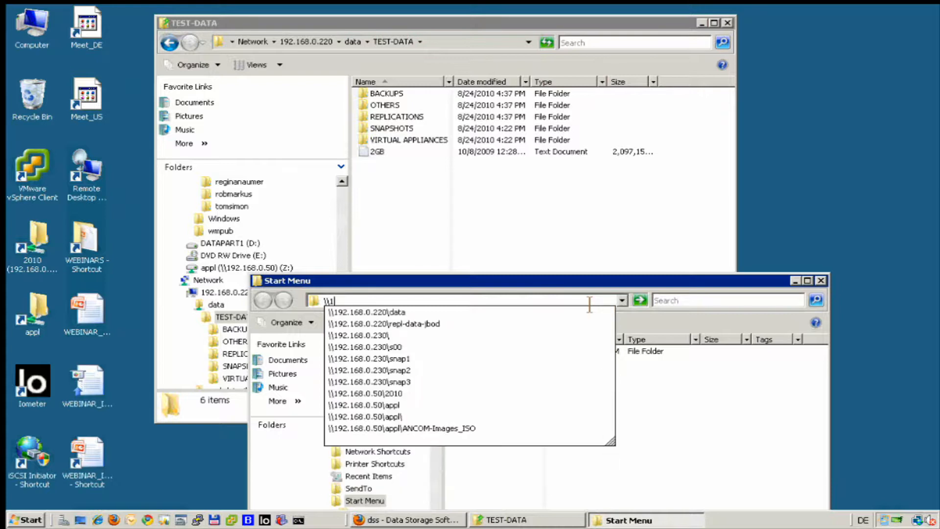
pyautogui.press('Down')
pyautogui.press('Down')
pyautogui.press('Return')
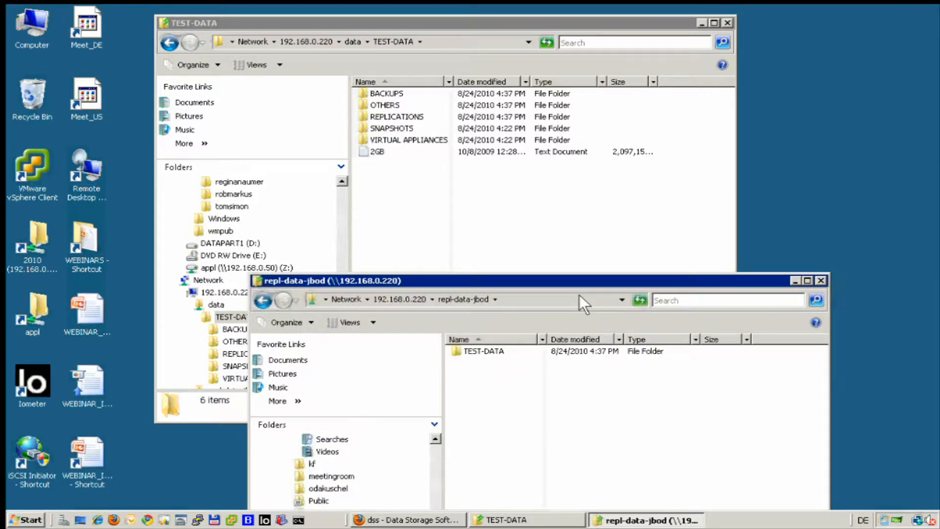
# - Change the Explorer address to \\192.168.0.220\snap-data-01am, open that share and move its window clear of the TEST-DATA folder tree
pyautogui.click(580, 295)
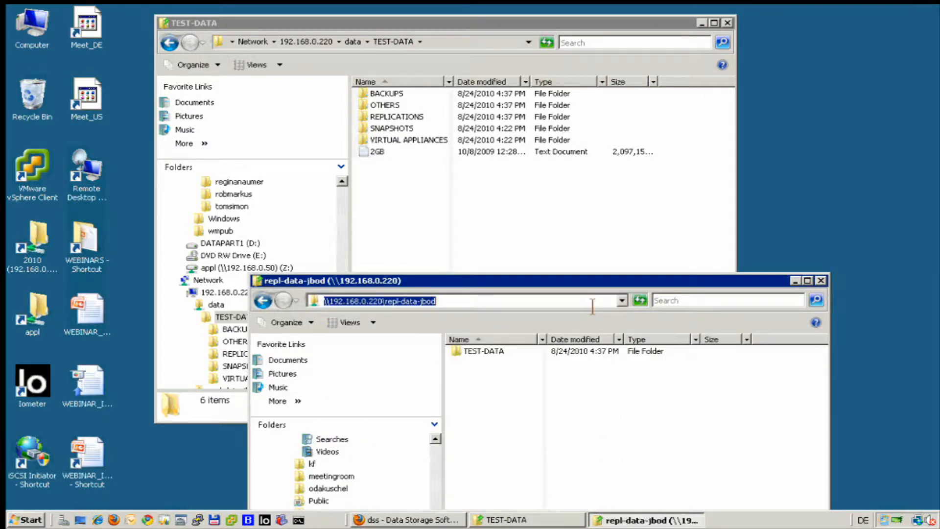
pyautogui.click(593, 304)
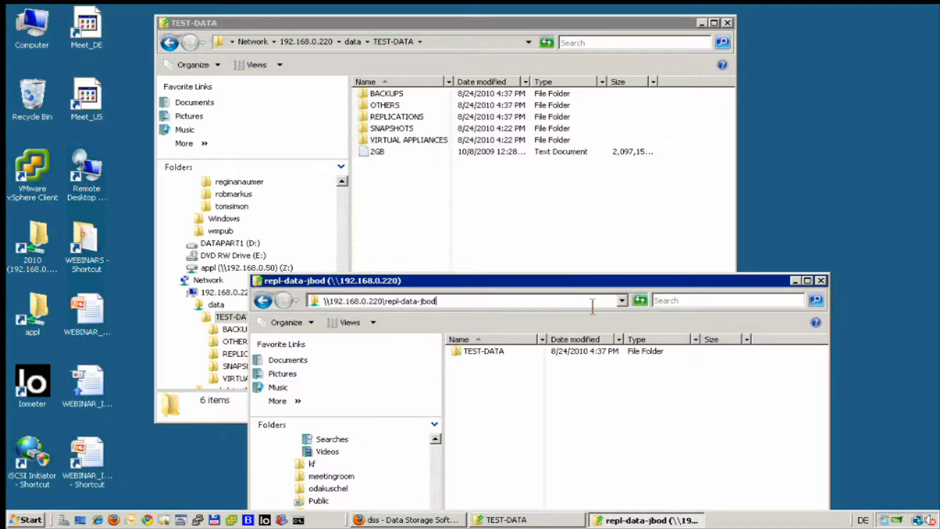
pyautogui.press('BackSpace')
pyautogui.press('BackSpace')
pyautogui.press('BackSpace')
pyautogui.press('BackSpace')
pyautogui.press('BackSpace')
pyautogui.press('BackSpace')
pyautogui.press('BackSpace')
pyautogui.press('BackSpace')
pyautogui.press('BackSpace')
pyautogui.press('BackSpace')
pyautogui.press('BackSpace')
pyautogui.press('BackSpace')
pyautogui.press('BackSpace')
pyautogui.press('BackSpace')
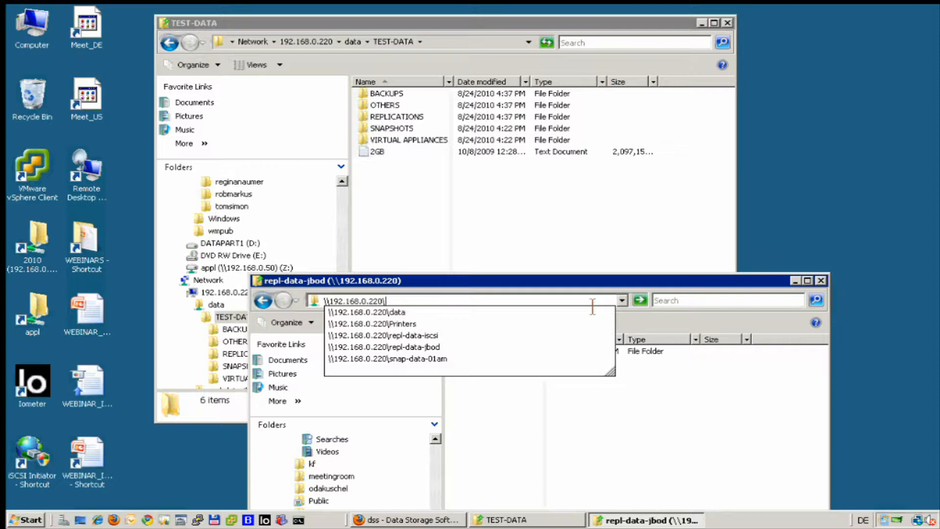
pyautogui.press('Down')
pyautogui.press('Down')
pyautogui.press('Down')
pyautogui.press('Down')
pyautogui.press('Down')
pyautogui.press('Return')
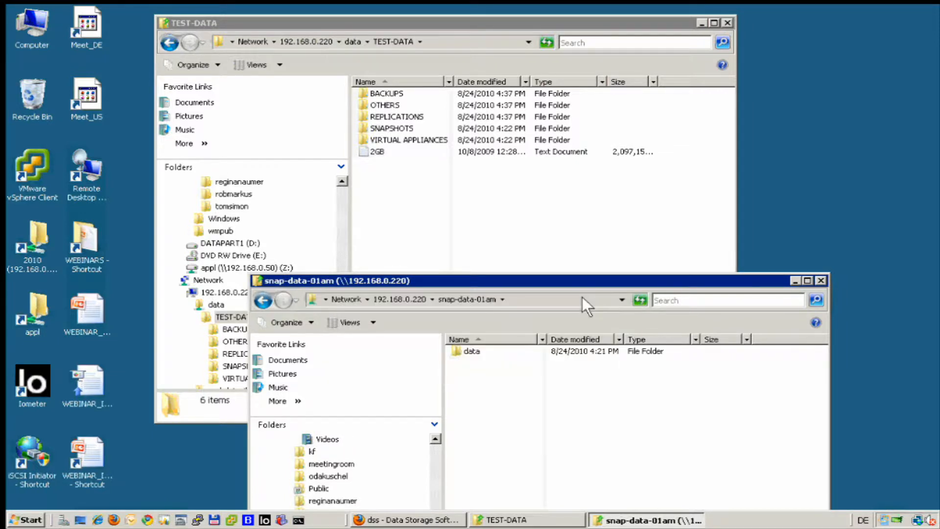
pyautogui.moveTo(571, 280); pyautogui.dragTo(658, 221)
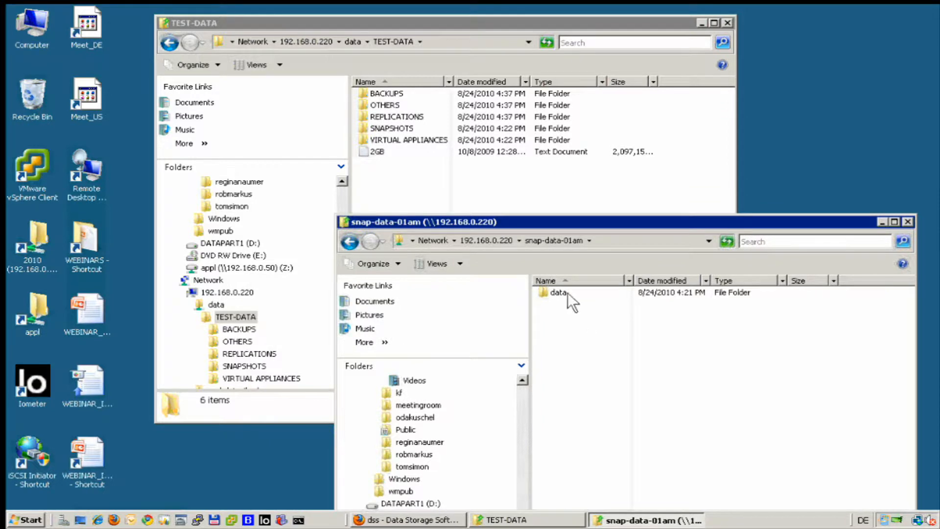
# - Open the data folder in the snap-data-01am share and go into its TEST-DATA folder
pyautogui.click(549, 293)
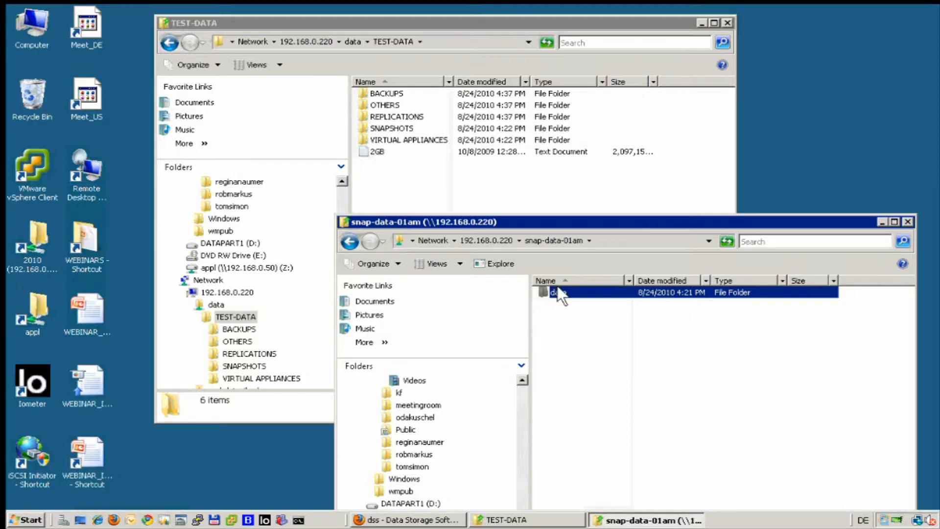
pyautogui.doubleClick(557, 289)
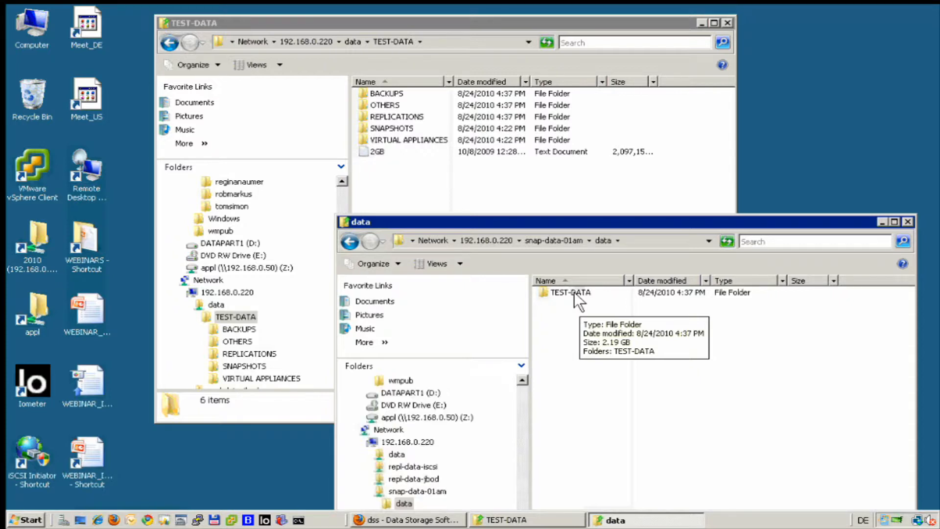
pyautogui.click(572, 289)
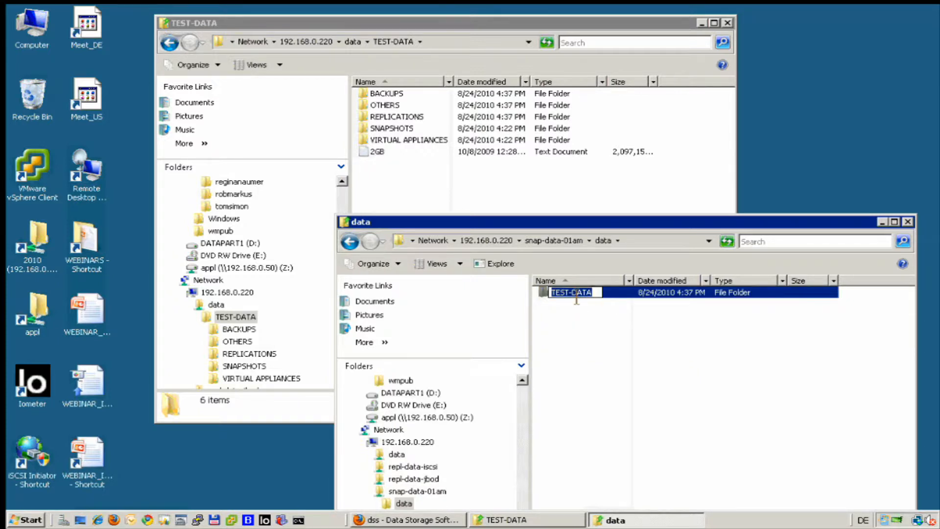
pyautogui.click(563, 315)
pyautogui.doubleClick(562, 291)
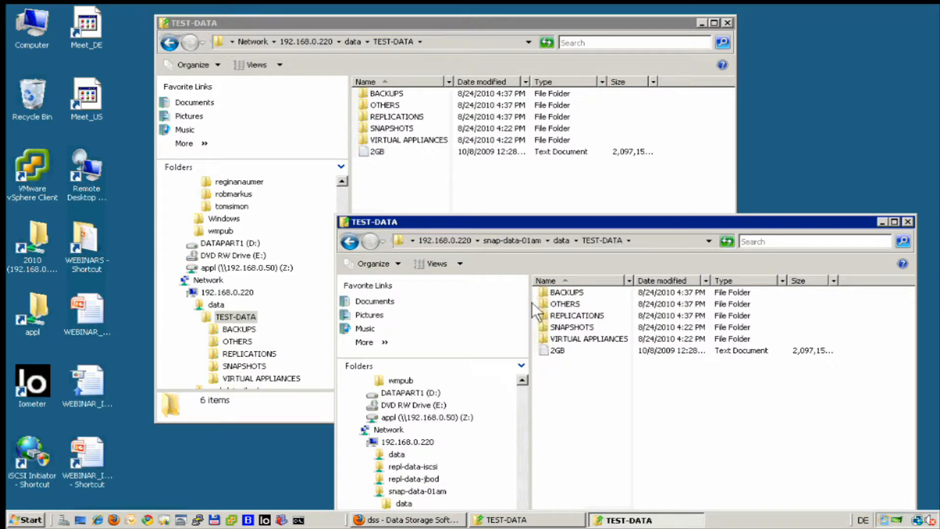
# - Look into the BACKUPS, OTHERS and VIRTUAL APPLIANCES folders of the snapshot's TEST-DATA, returning to TEST-DATA after each
pyautogui.doubleClick(567, 292)
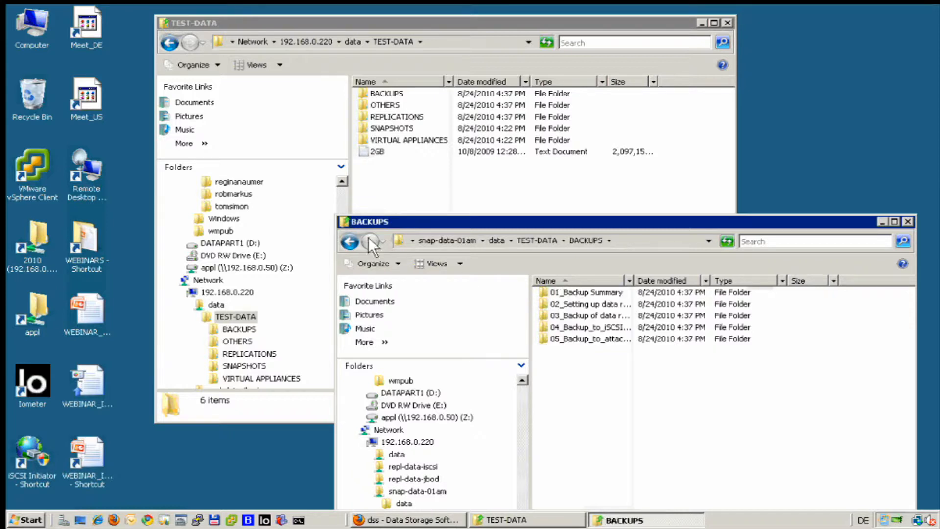
pyautogui.click(349, 240)
pyautogui.doubleClick(568, 304)
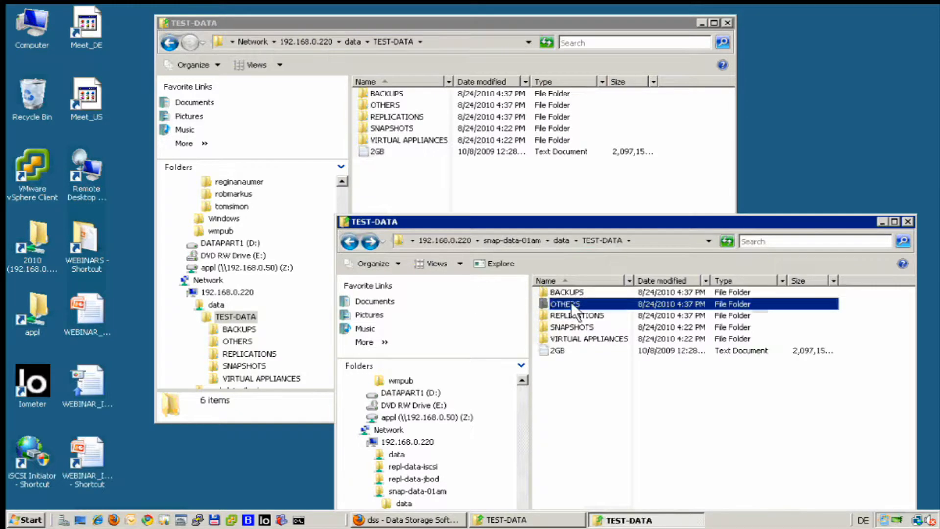
pyautogui.click(350, 241)
pyautogui.doubleClick(563, 338)
pyautogui.click(357, 242)
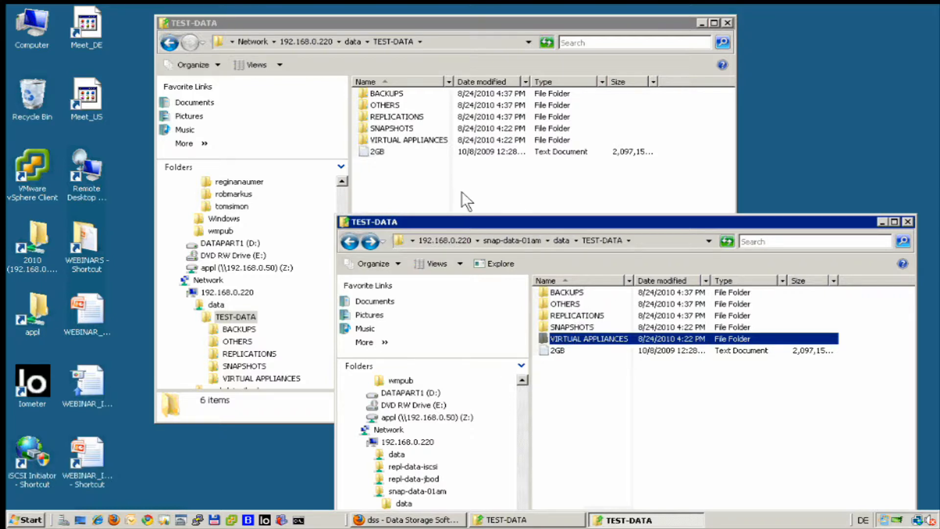
# - Permanently delete the BACKUPS folder from TEST-DATA on the original data share
pyautogui.click(401, 175)
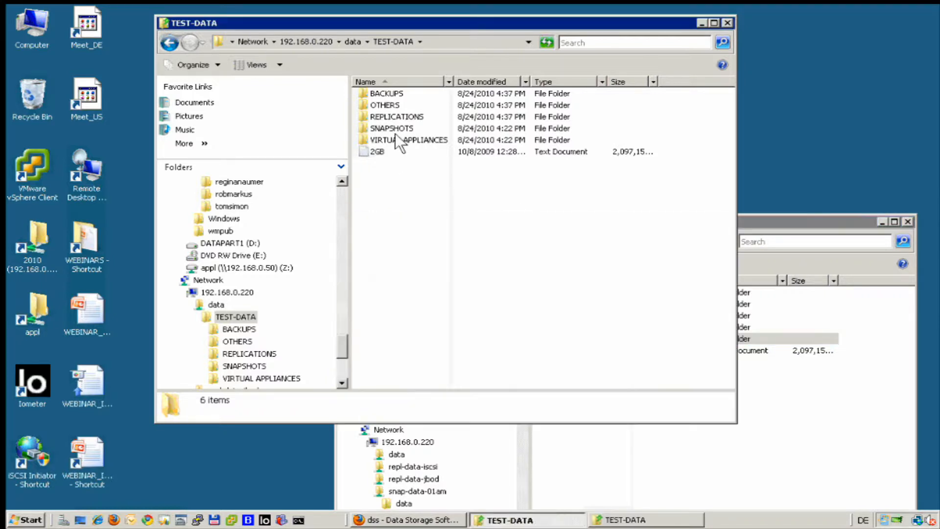
pyautogui.click(375, 88)
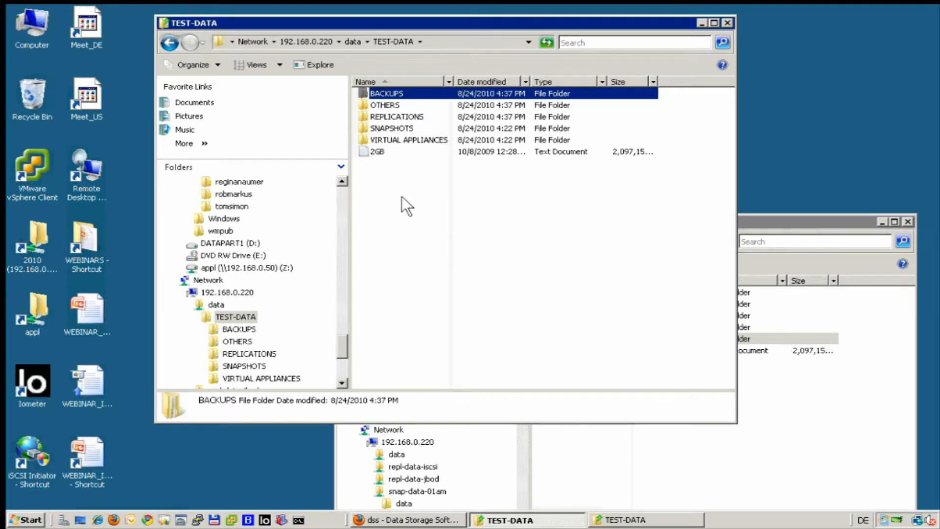
pyautogui.press('Delete')
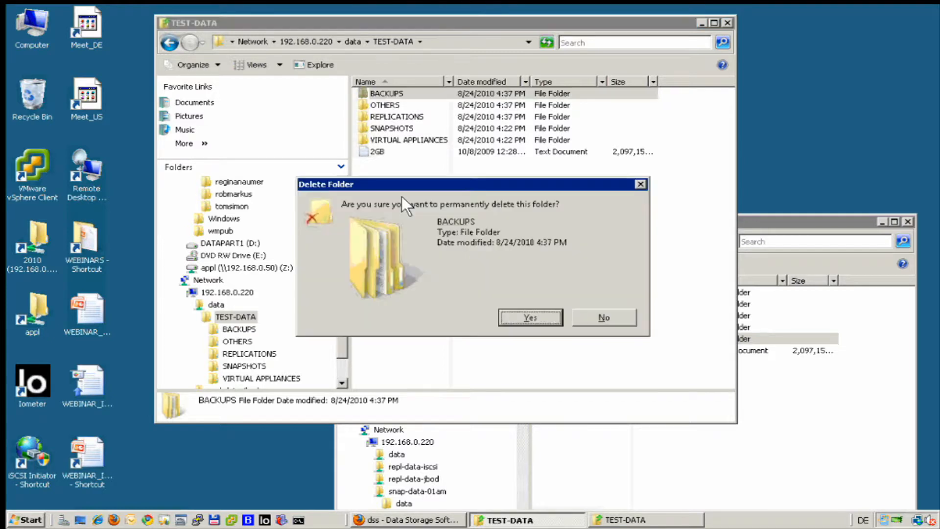
pyautogui.press('Return')
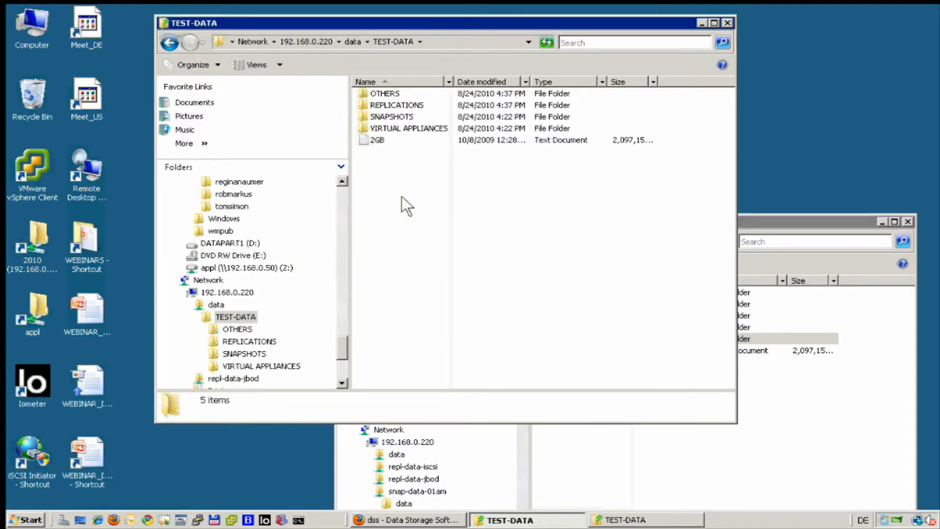
# - Create a new Microsoft Office Word document in the data share's TEST-DATA folder, keeping its default name
pyautogui.rightClick(402, 196)
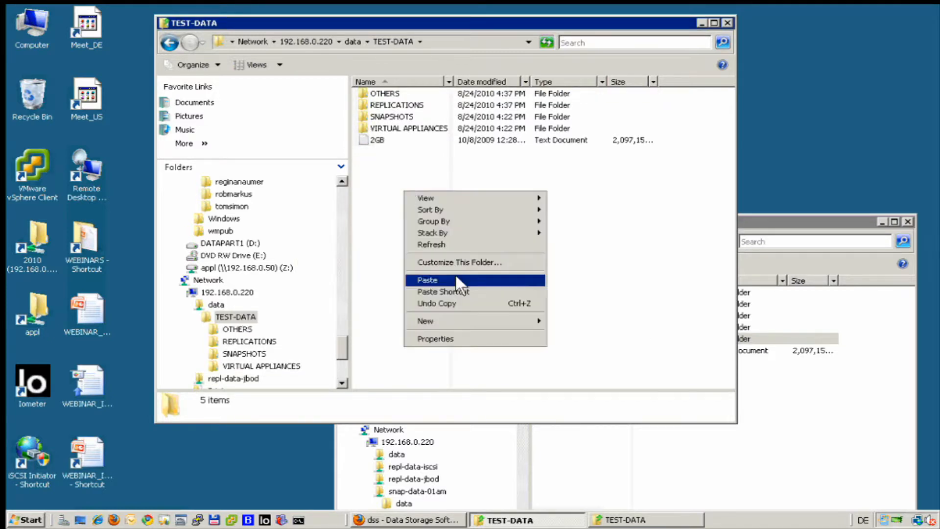
pyautogui.moveTo(450, 321)
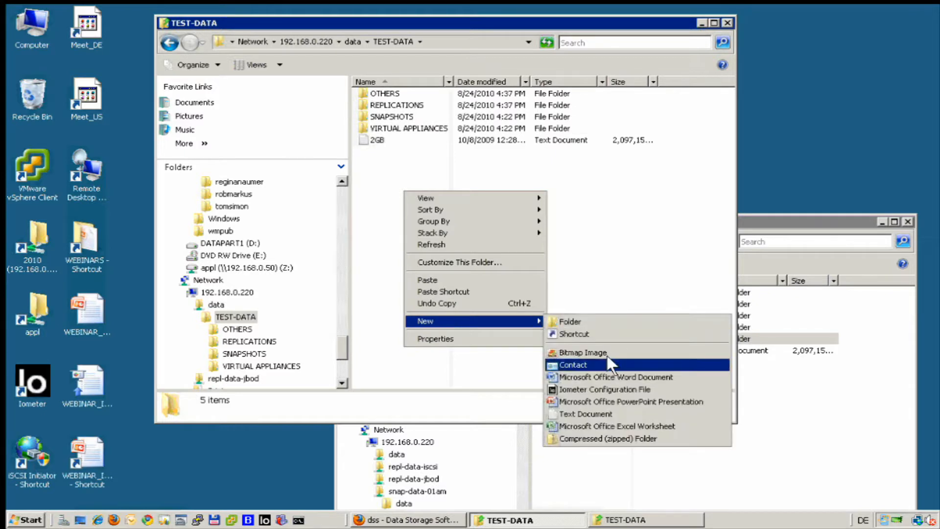
pyautogui.click(622, 373)
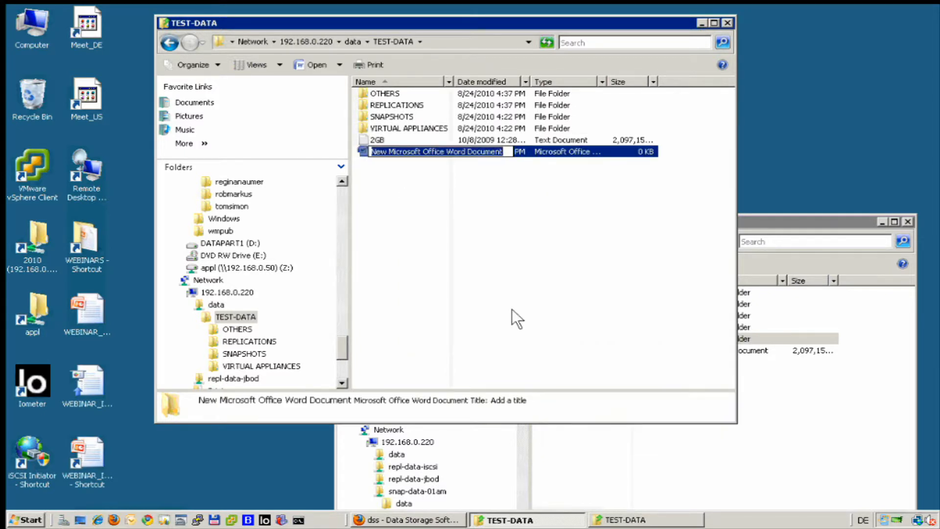
pyautogui.press('Return')
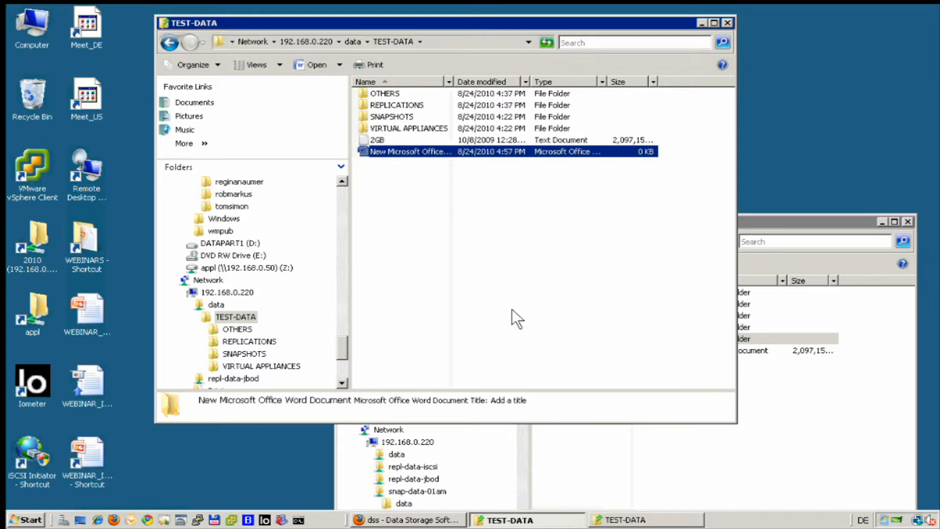
# - Open the new Word document, enter the text "Sgfsgaggdsfh", save it and close Word
pyautogui.doubleClick(421, 148)
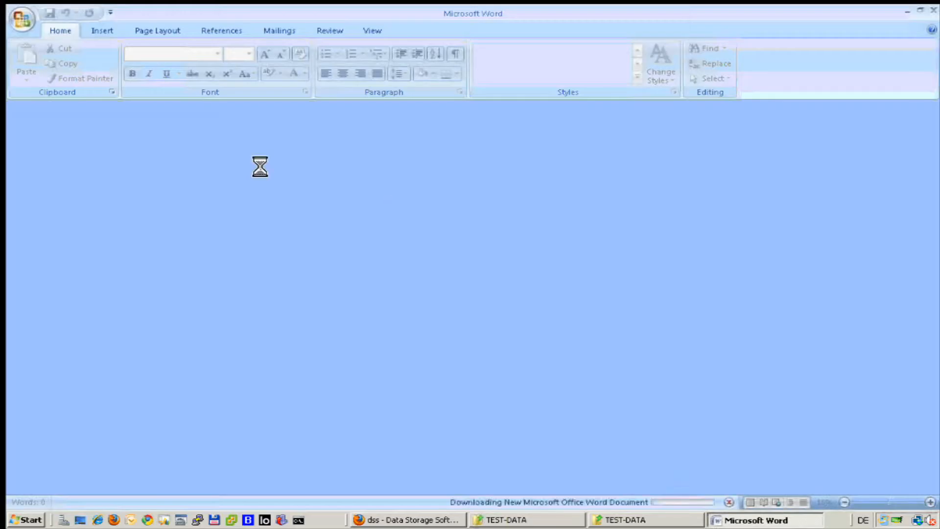
pyautogui.write('sgfgdsfh')
pyautogui.press('Return')
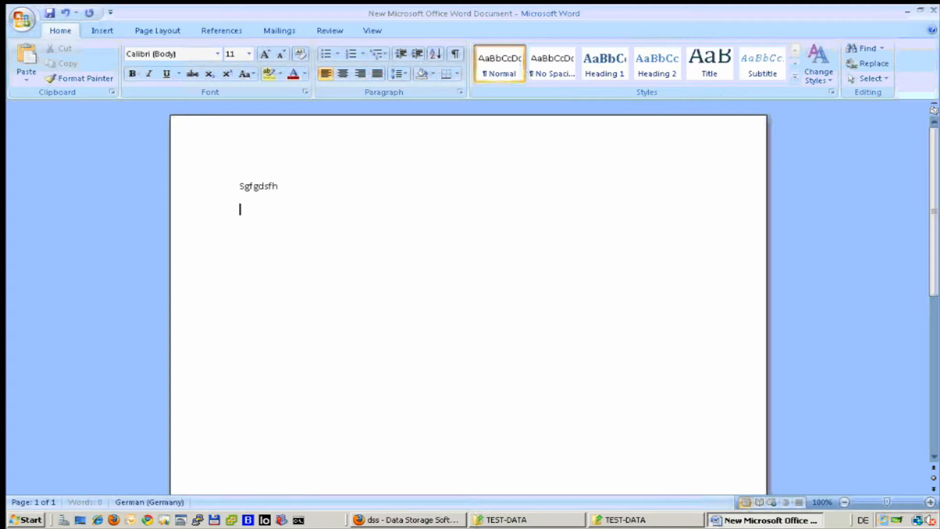
pyautogui.click(253, 187)
pyautogui.write('sgag')
pyautogui.moveTo(253, 186); pyautogui.dragTo(258, 187)
pyautogui.click(46, 13)
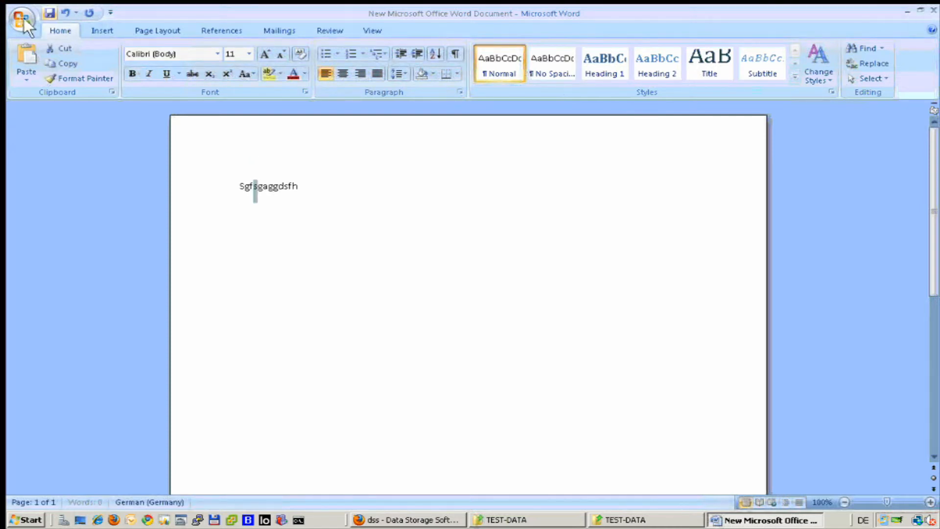
pyautogui.click(49, 12)
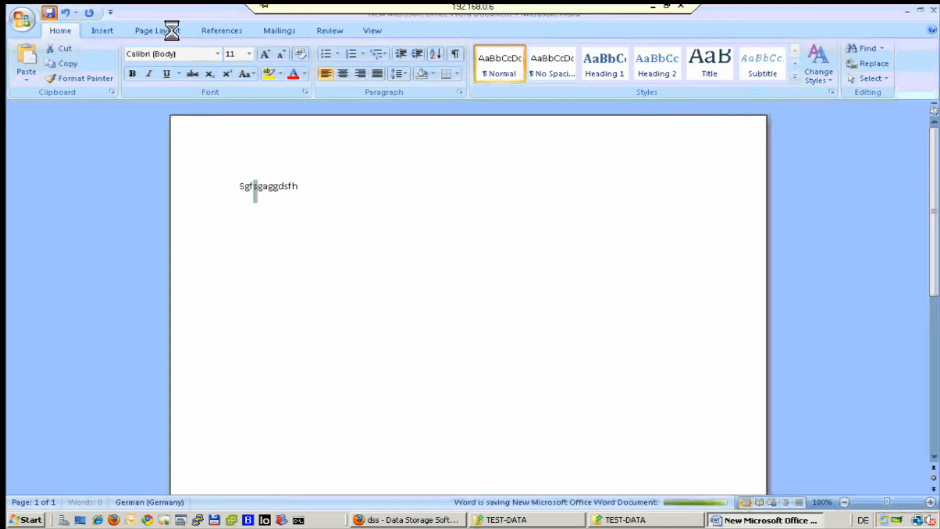
pyautogui.click(931, 8)
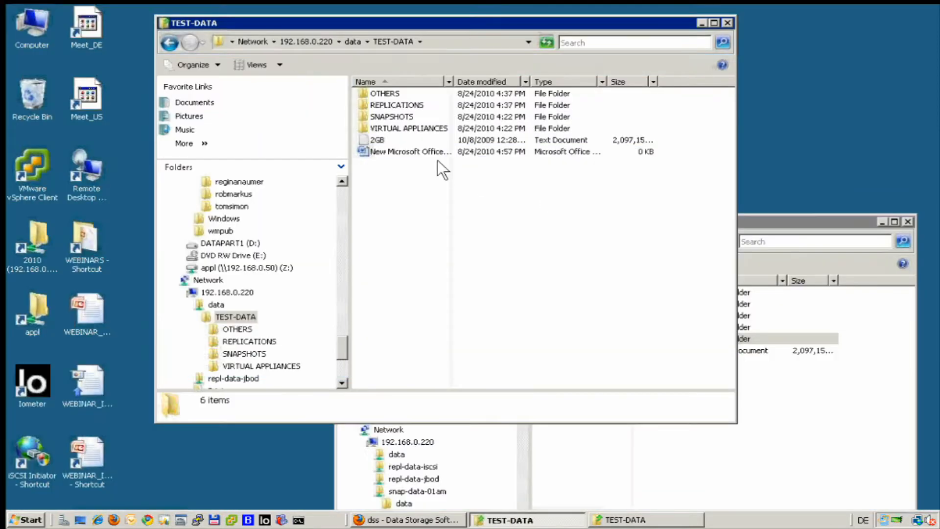
# - Copy the BACKUPS folder from the snapshot's TEST-DATA into the original data share's TEST-DATA folder
pyautogui.click(413, 148)
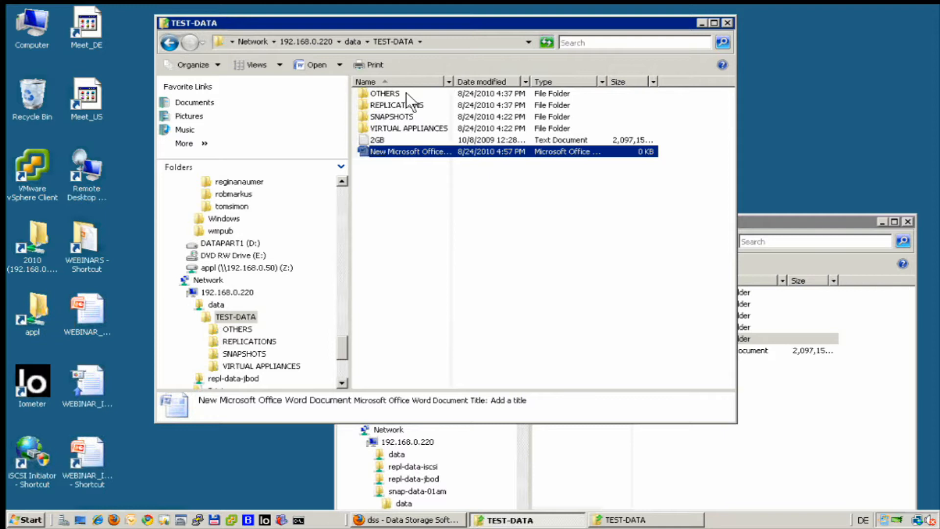
pyautogui.click(681, 452)
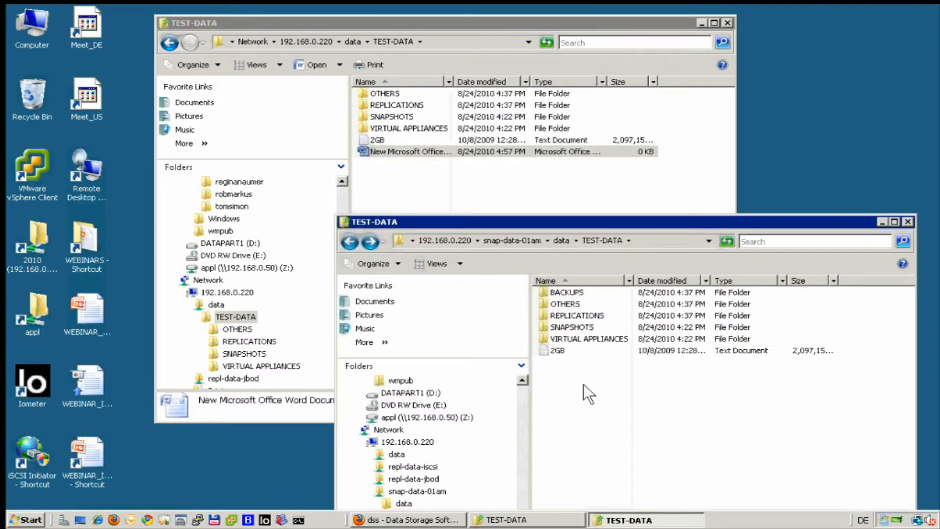
pyautogui.click(566, 293)
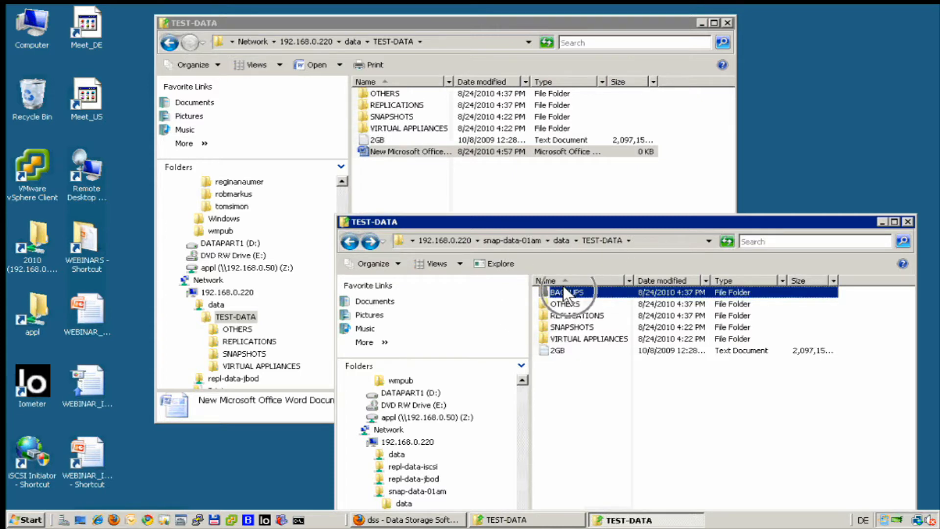
pyautogui.rightClick(564, 289)
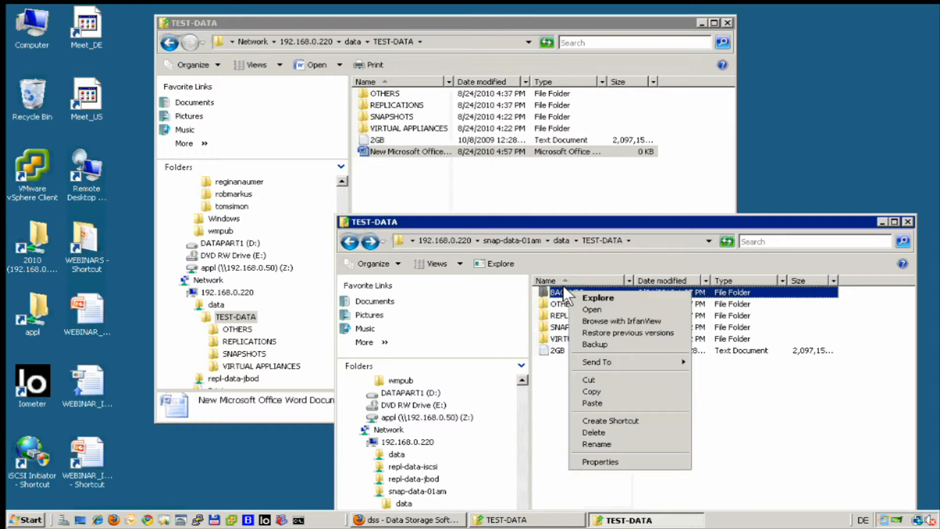
pyautogui.click(618, 389)
pyautogui.rightClick(431, 182)
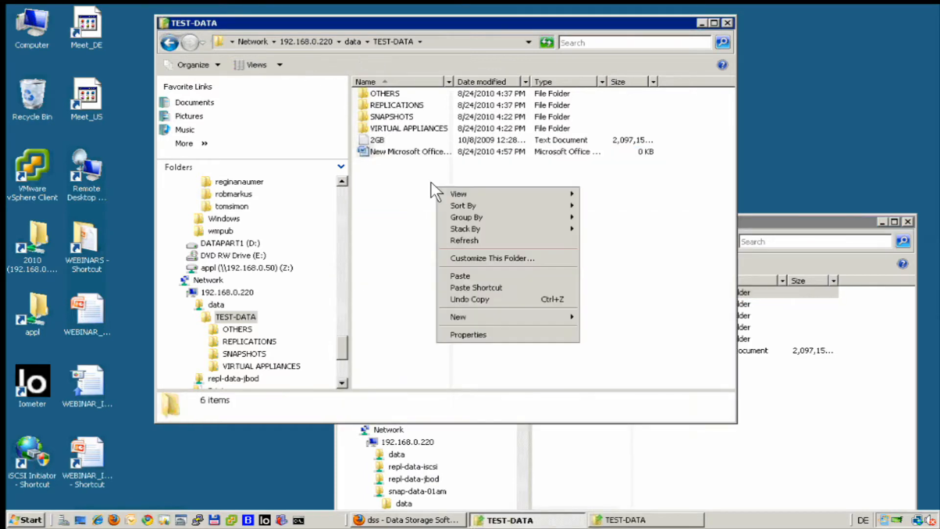
pyautogui.click(470, 276)
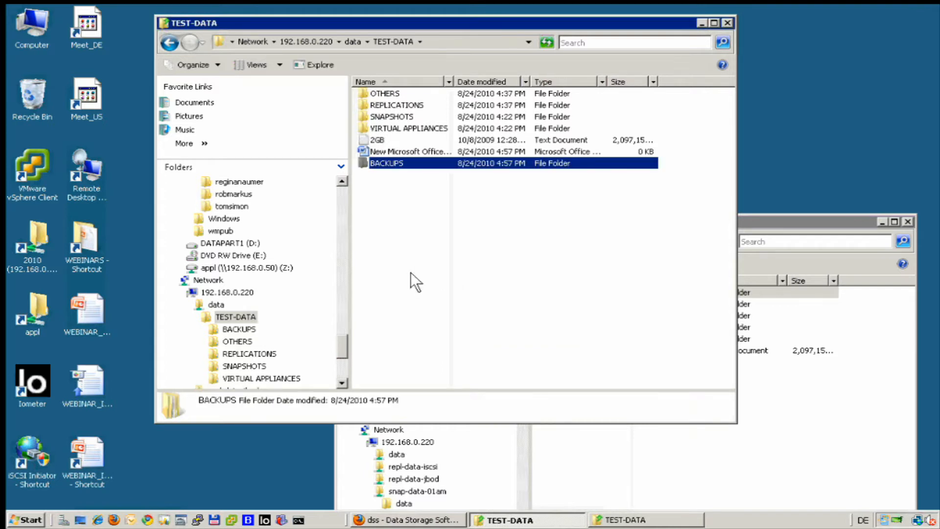
# - Check the contents of the restored BACKUPS folder on the data share and return to TEST-DATA
pyautogui.click(411, 272)
pyautogui.doubleClick(391, 162)
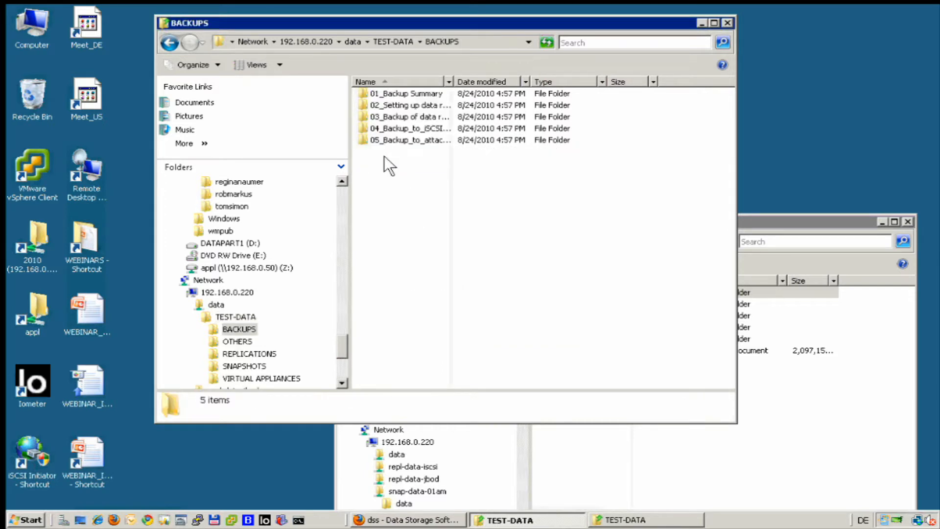
pyautogui.click(166, 43)
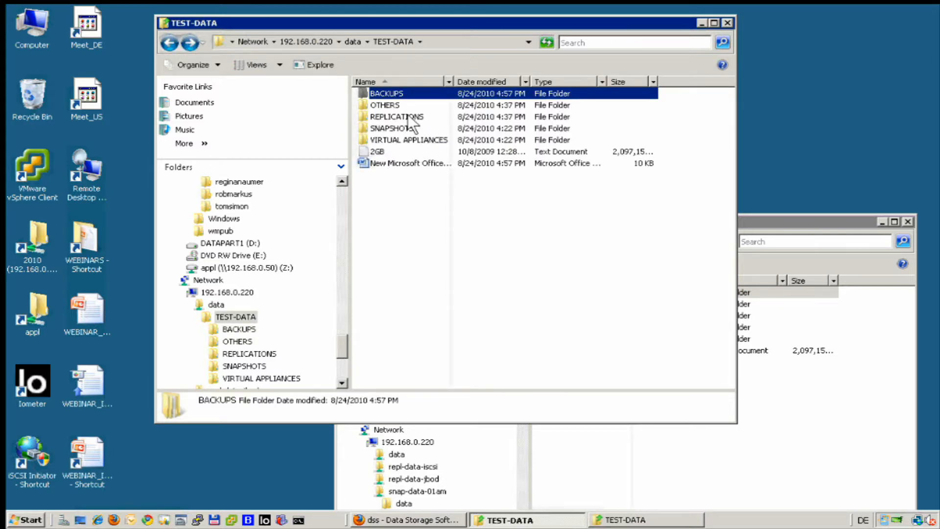
# - Permanently delete the BACKUPS, OTHERS and REPLICATIONS folders from the data share's TEST-DATA
pyautogui.hotkey('shift', 'Down')
pyautogui.hotkey('shift', 'Down')
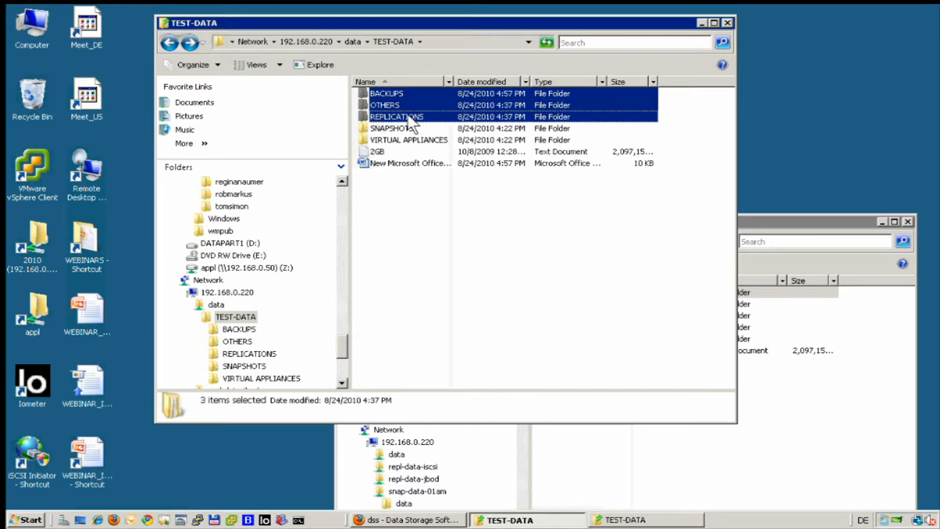
pyautogui.press('Delete')
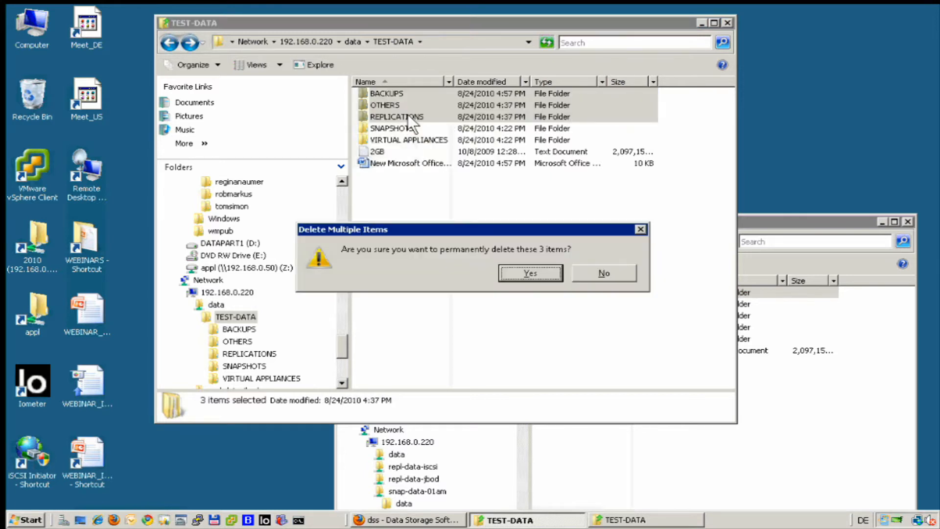
pyautogui.press('Return')
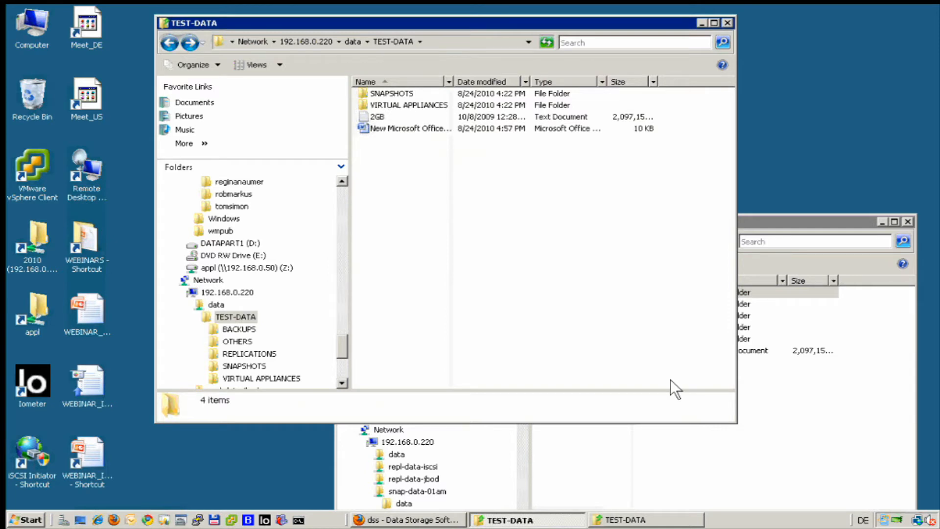
# - Switch to the dss server in Firefox, open its snapshot maintenance page and stop the snap00002 task
pyautogui.click(388, 519)
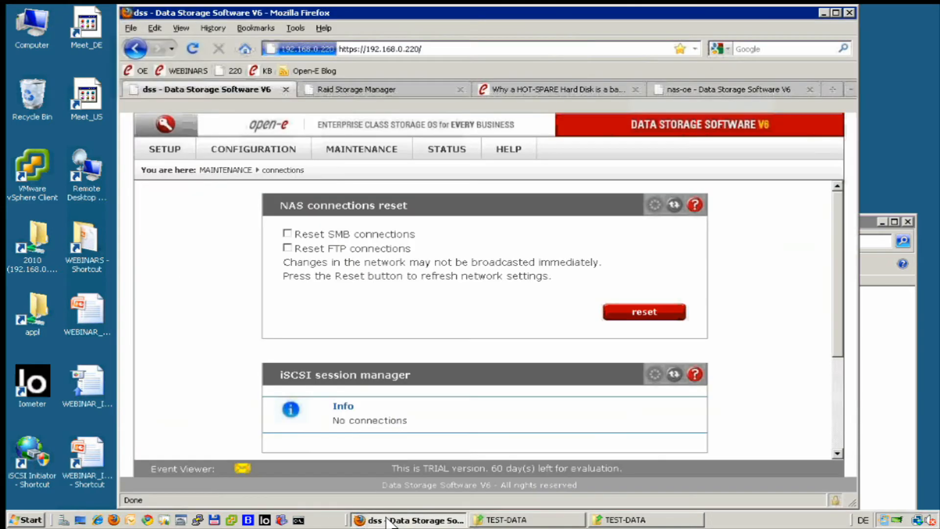
pyautogui.moveTo(344, 147)
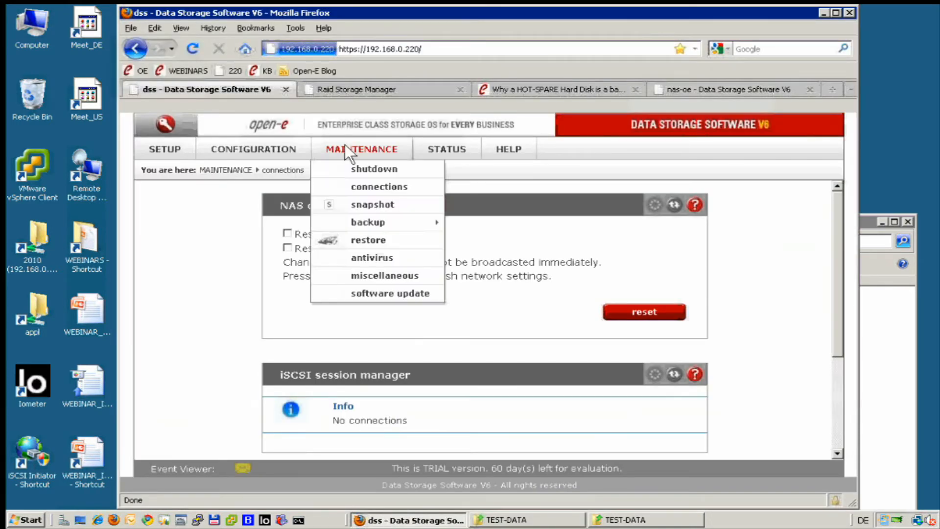
pyautogui.click(354, 198)
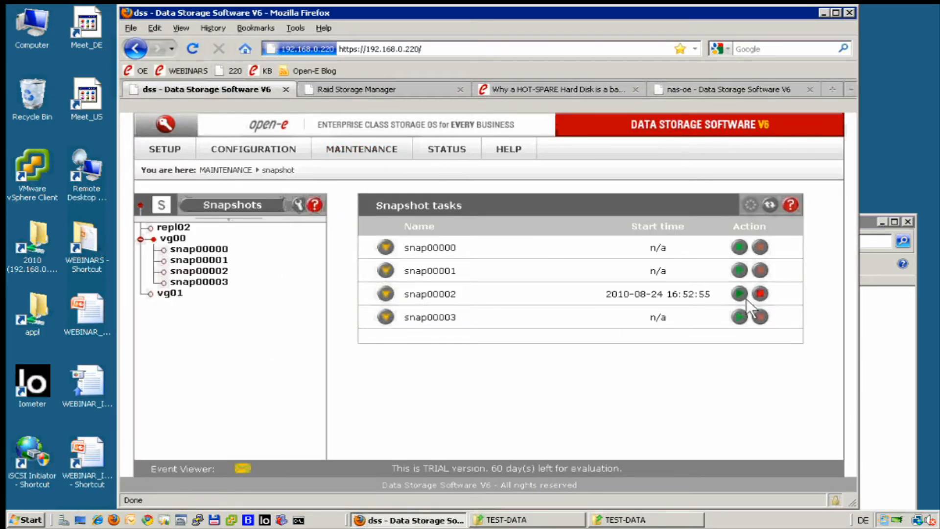
pyautogui.click(765, 295)
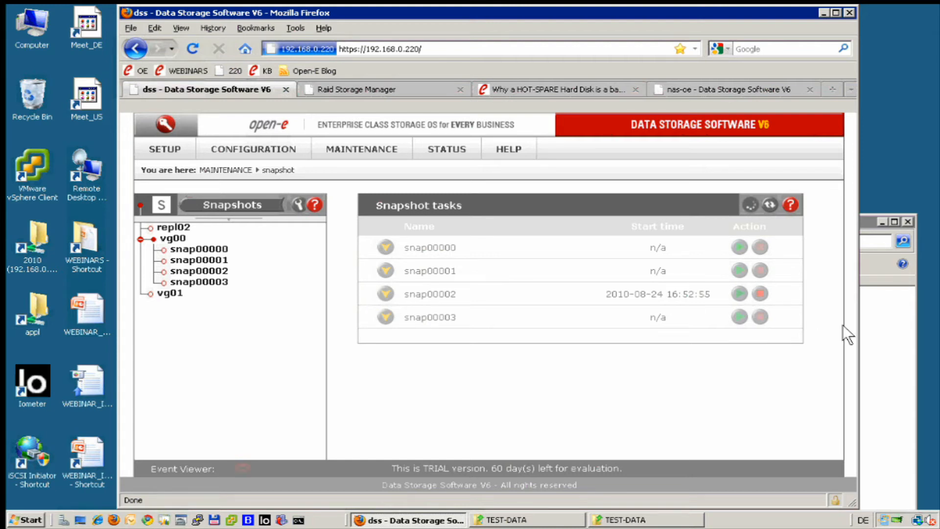
# - Check access to the snap-data-01am share in Explorer, return to the browser and start the snap00002 snapshot task again
pyautogui.click(892, 346)
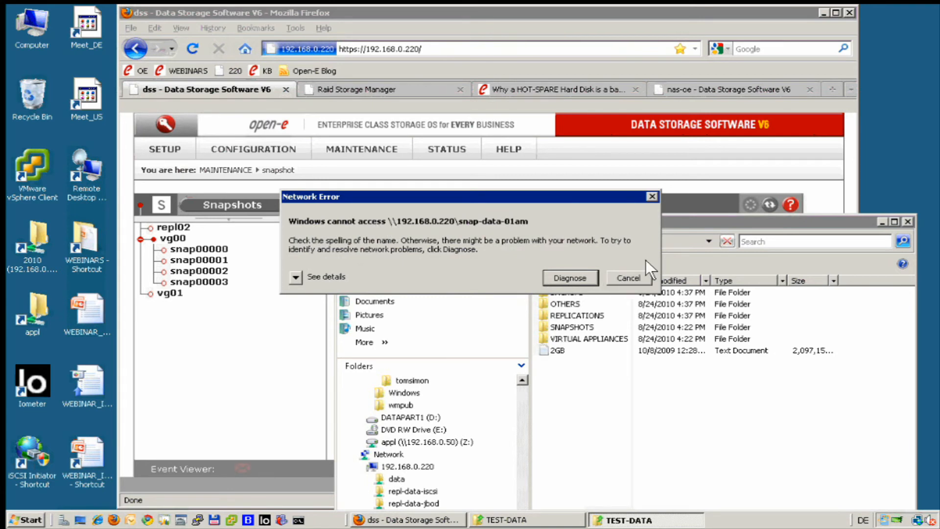
pyautogui.click(696, 189)
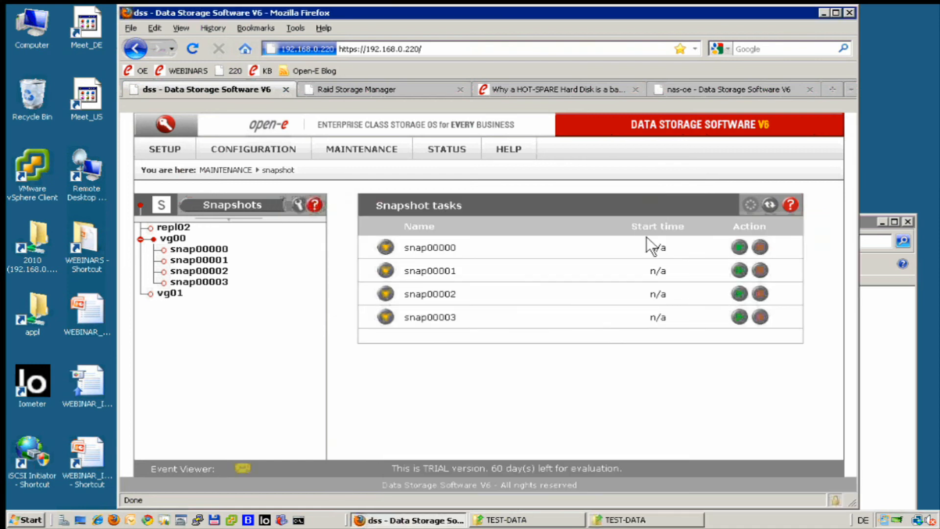
pyautogui.click(740, 295)
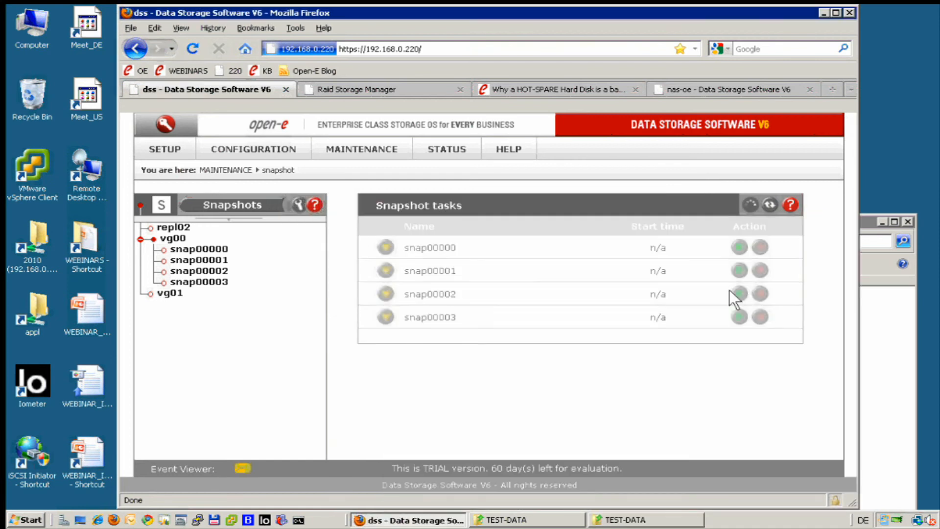